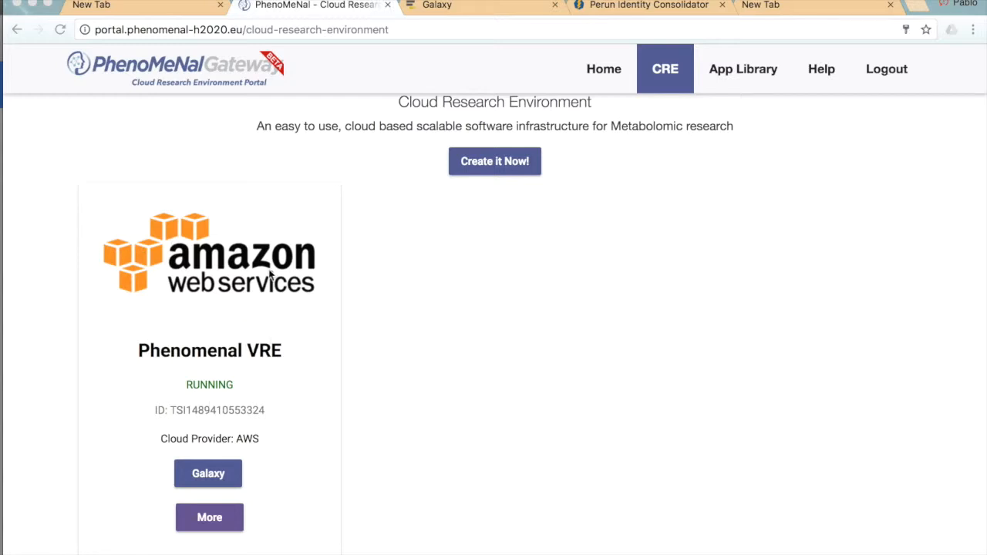
Open the Galaxy instance of the running Phenomenal VRE from the portal and check its user login option
left_click(221, 479)
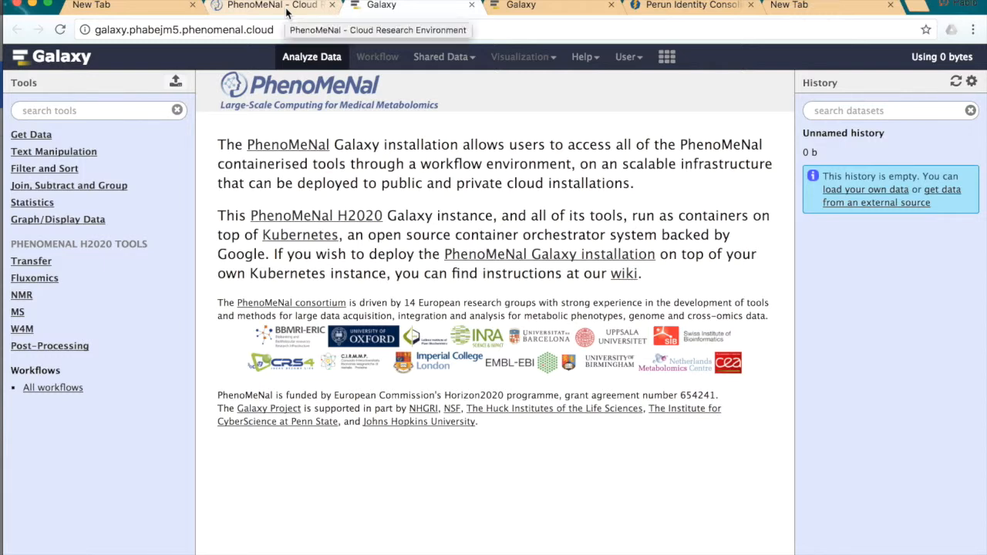
left_click(640, 59)
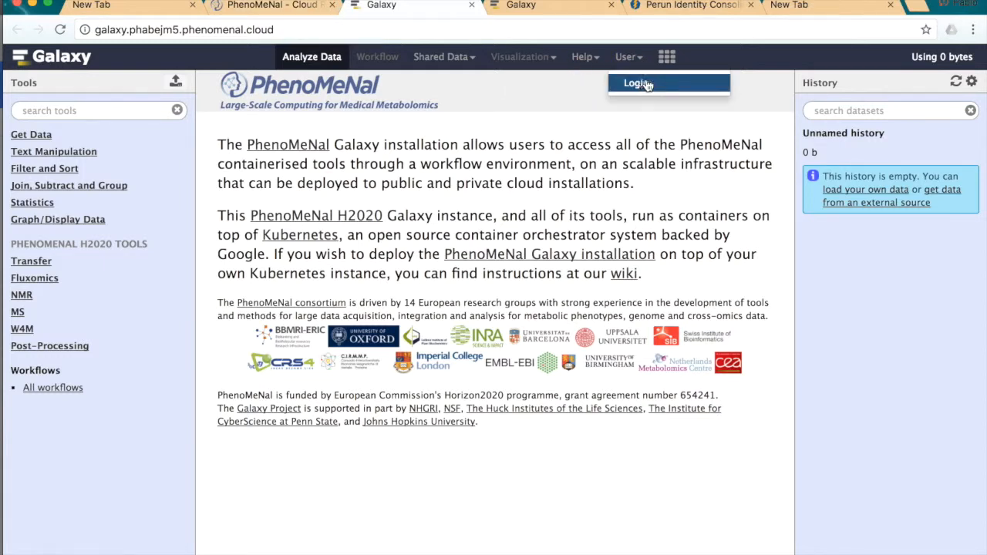
left_click(653, 136)
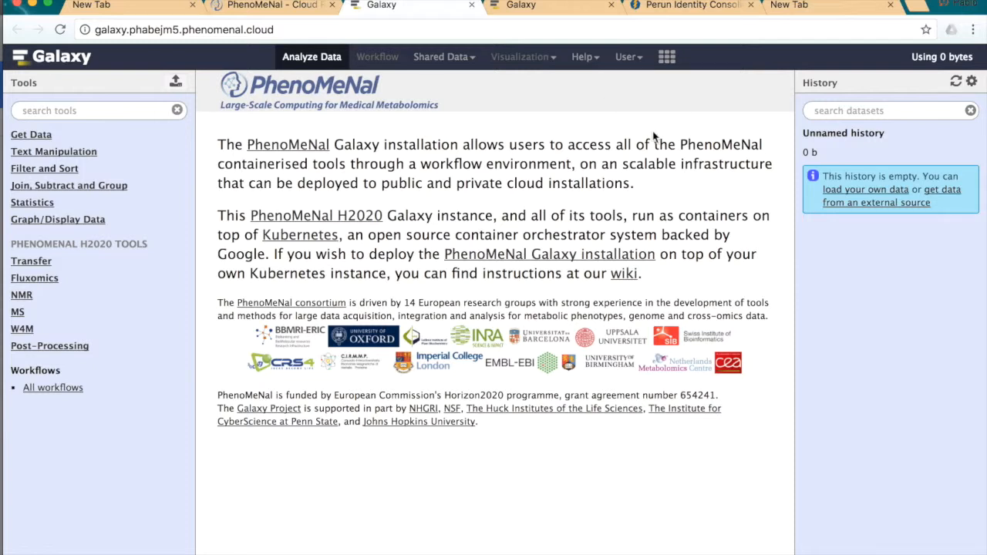
Return to the portal, show more details of the Phenomenal VRE and copy the Galaxy admin email
left_click(301, 7)
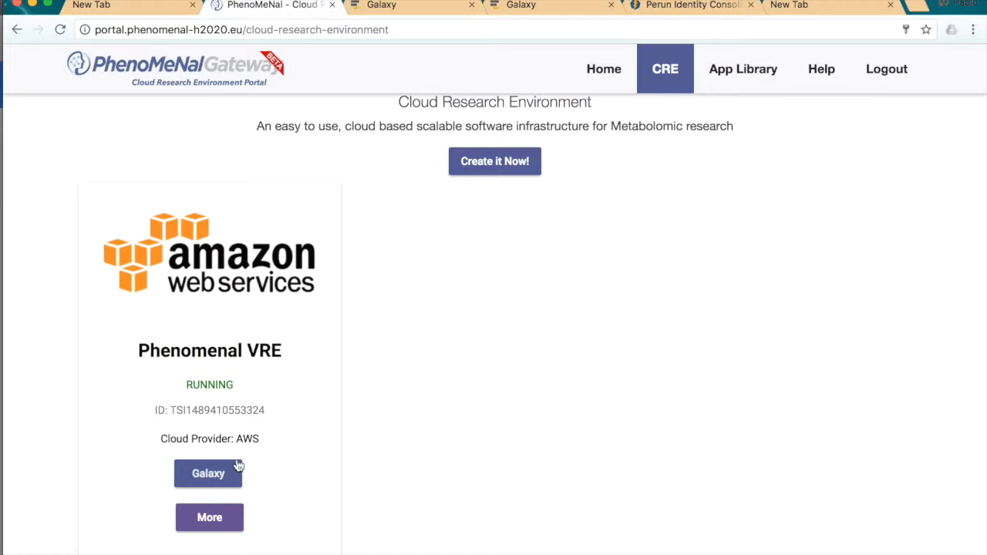
left_click(216, 516)
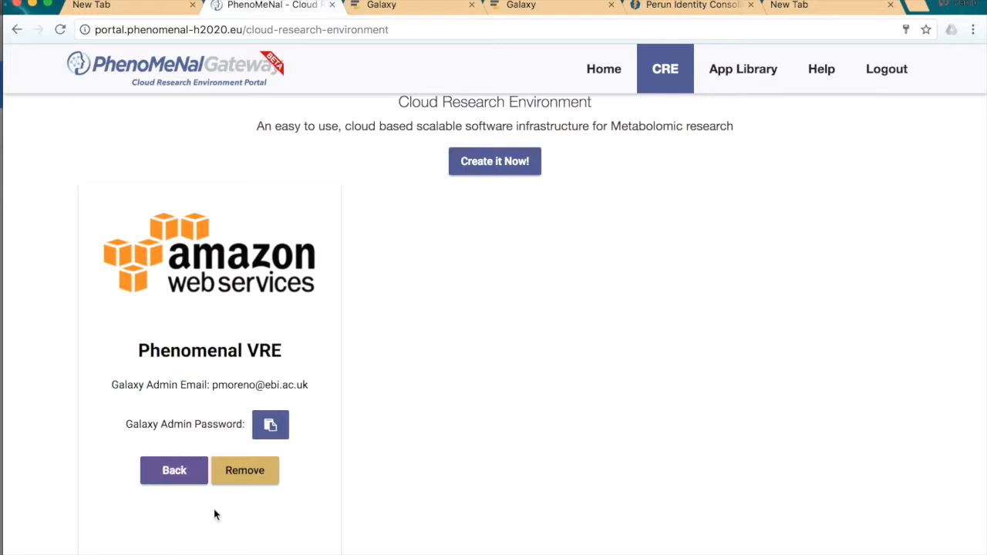
left_click(226, 387)
left_click_drag(226, 388, 310, 390)
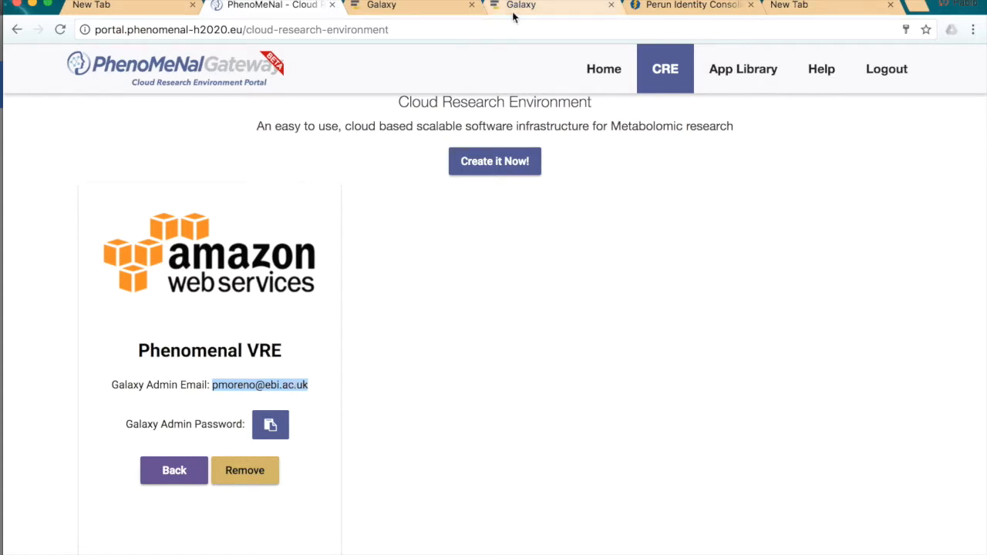
Close the duplicate Galaxy tab, then open the Galaxy login form and enter the copied admin email
left_click(471, 5)
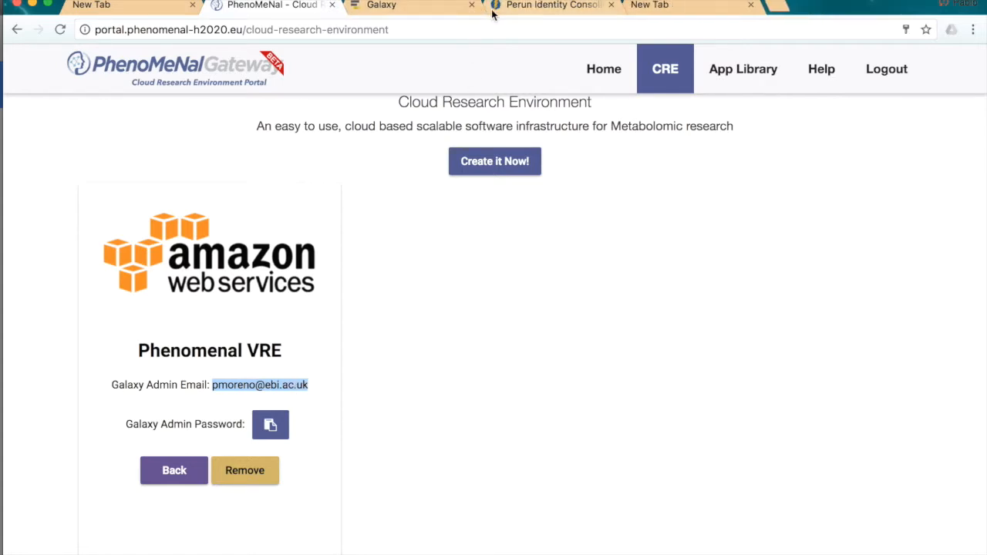
left_click(452, 10)
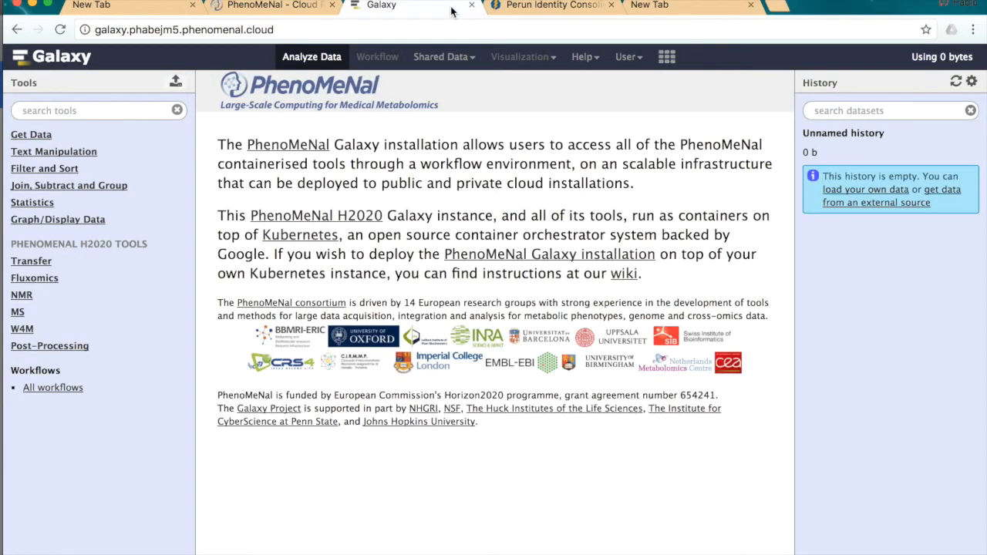
left_click(626, 57)
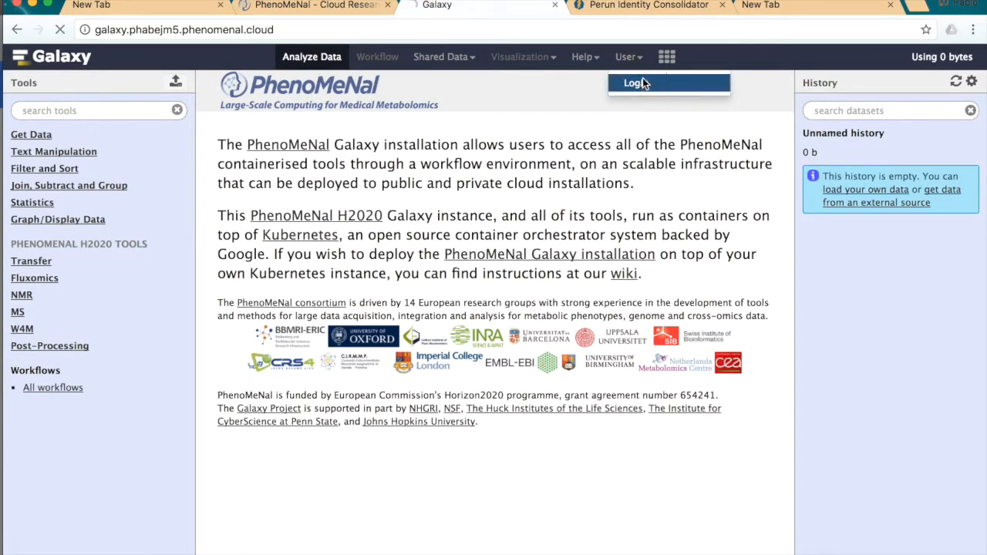
left_click(639, 83)
key("super+v")
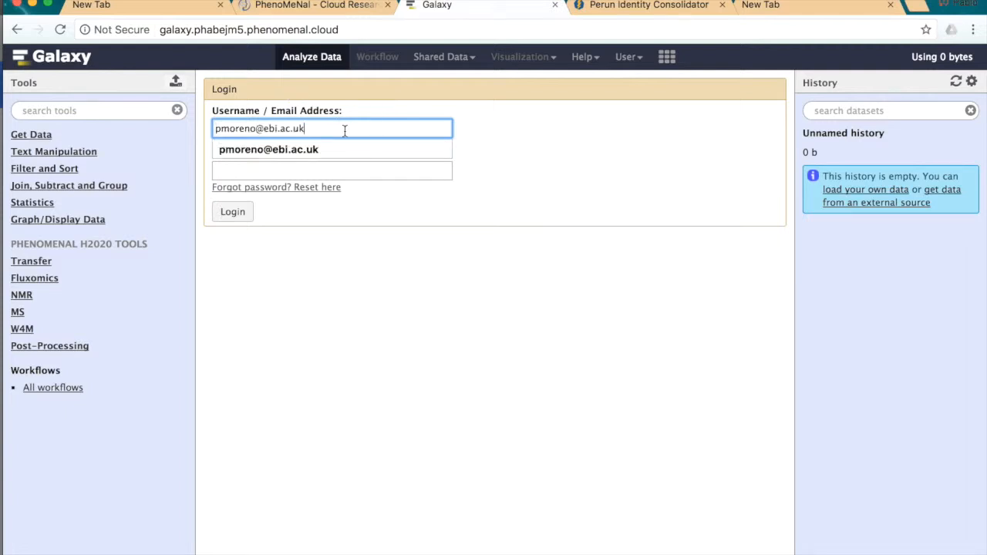
Log in to Galaxy with the Galaxy admin password copied from the portal, and dismiss the browser's offer to save it
left_click(372, 171)
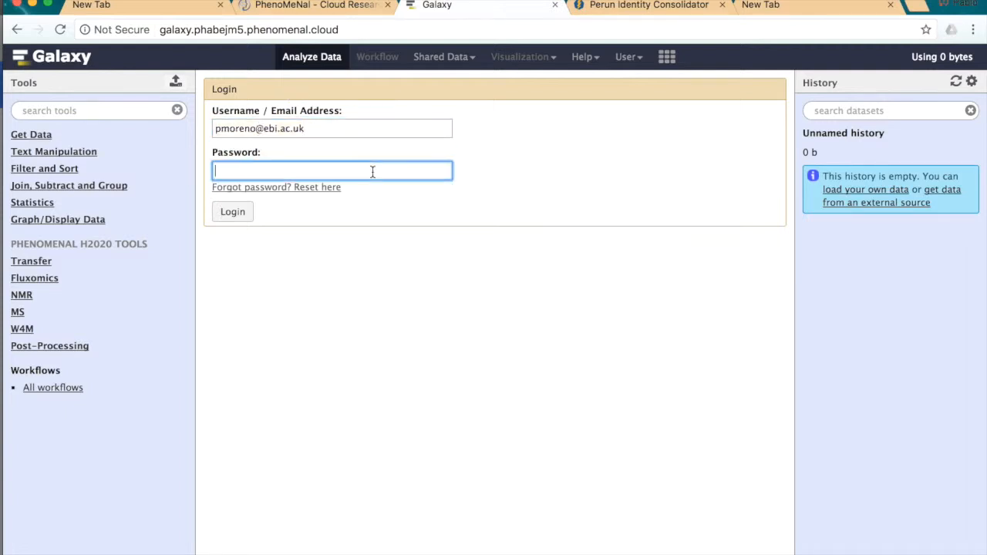
left_click(267, 6)
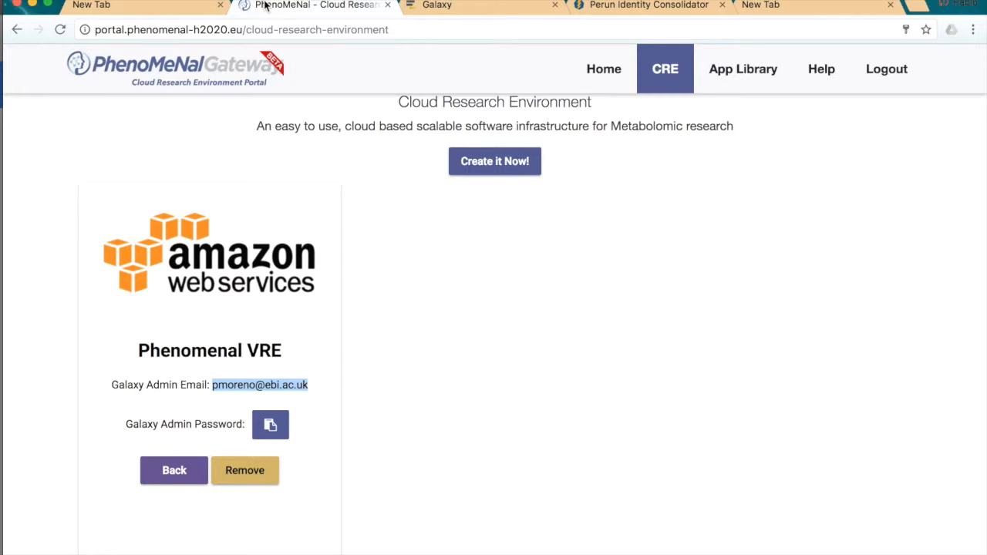
left_click(269, 434)
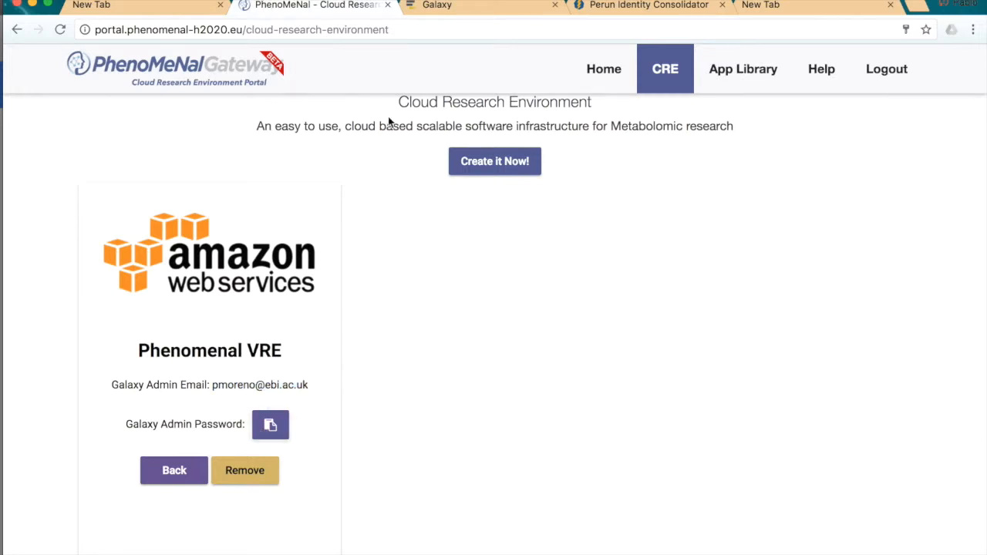
left_click(452, 8)
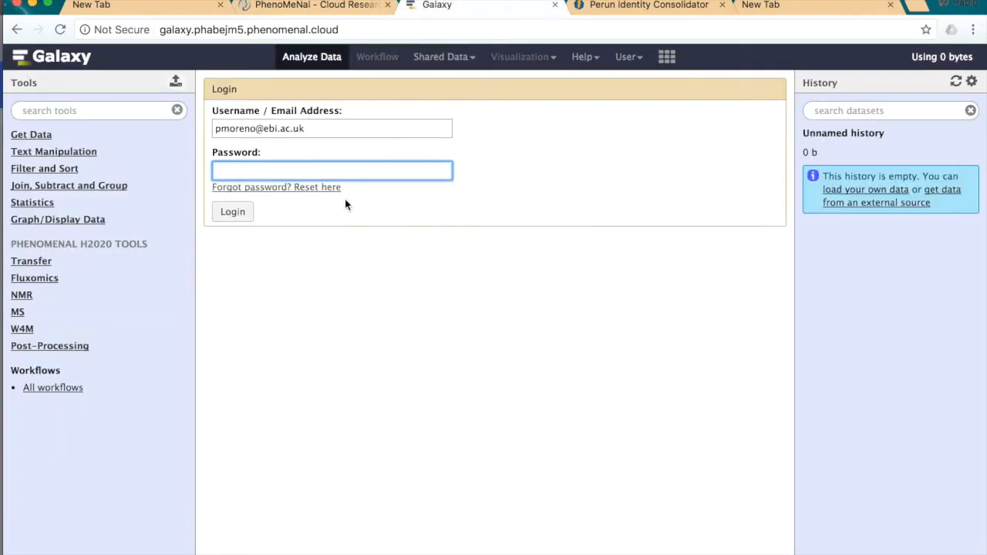
key("super+v")
left_click(238, 215)
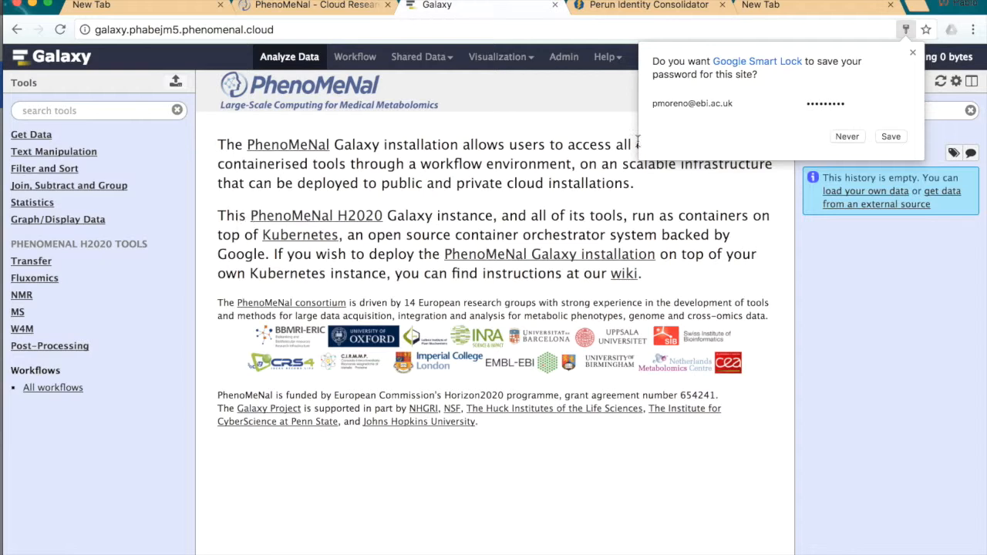
left_click(913, 55)
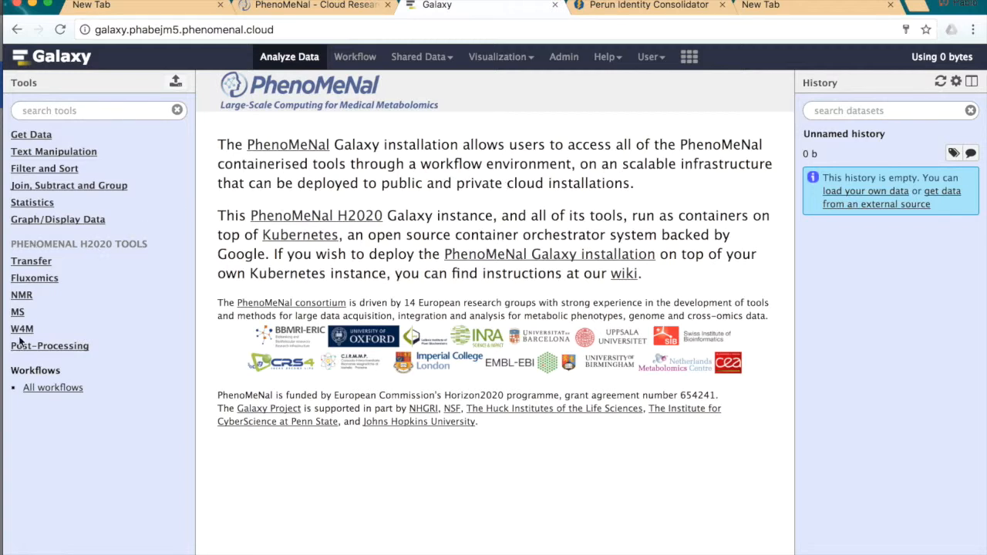
Expand the Transfer, Fluxomics, NMR, MS, W4M and Post-Processing categories to examine the PhenoMeNal H2020 tools
left_click(33, 263)
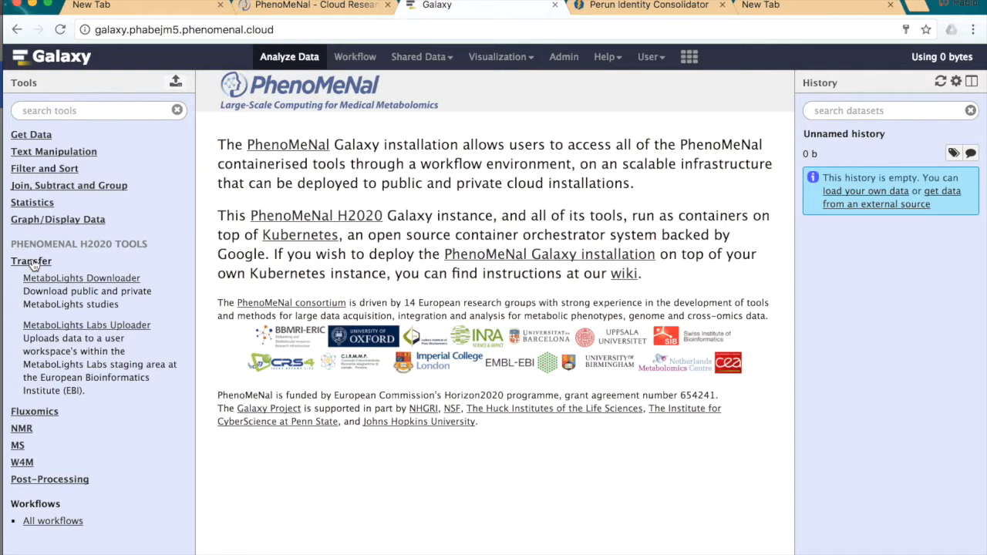
left_click(42, 413)
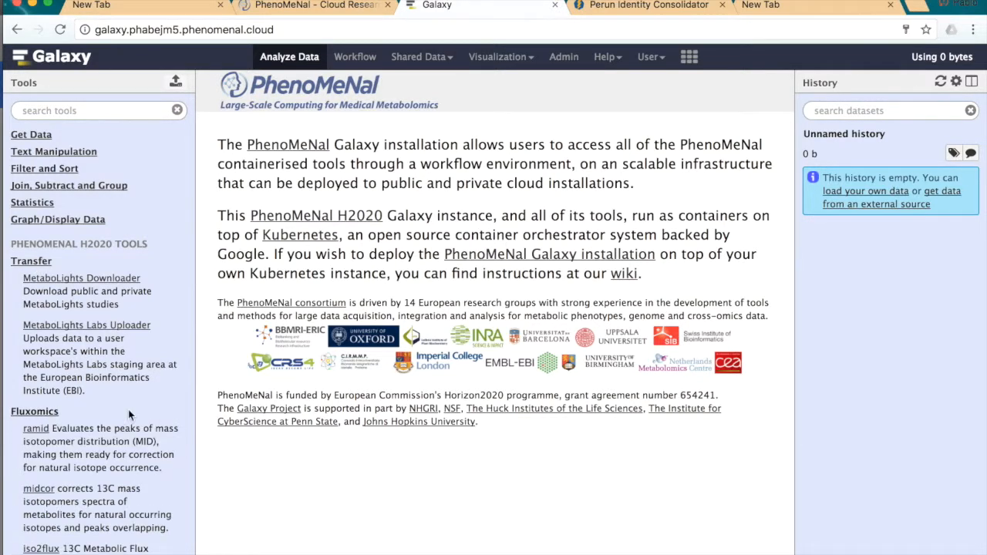
scroll(96, 415, "down", 3)
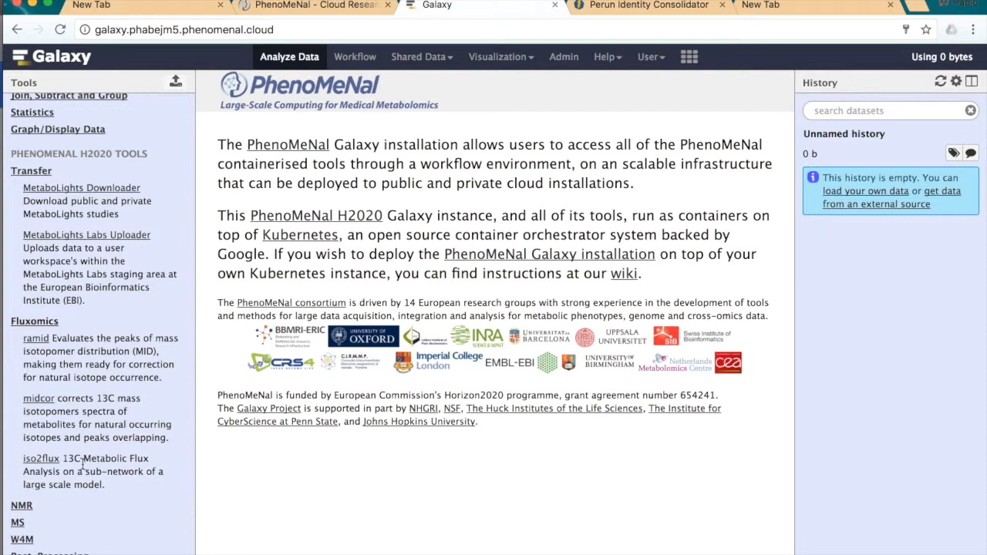
scroll(83, 461, "down", 2)
left_click(22, 460)
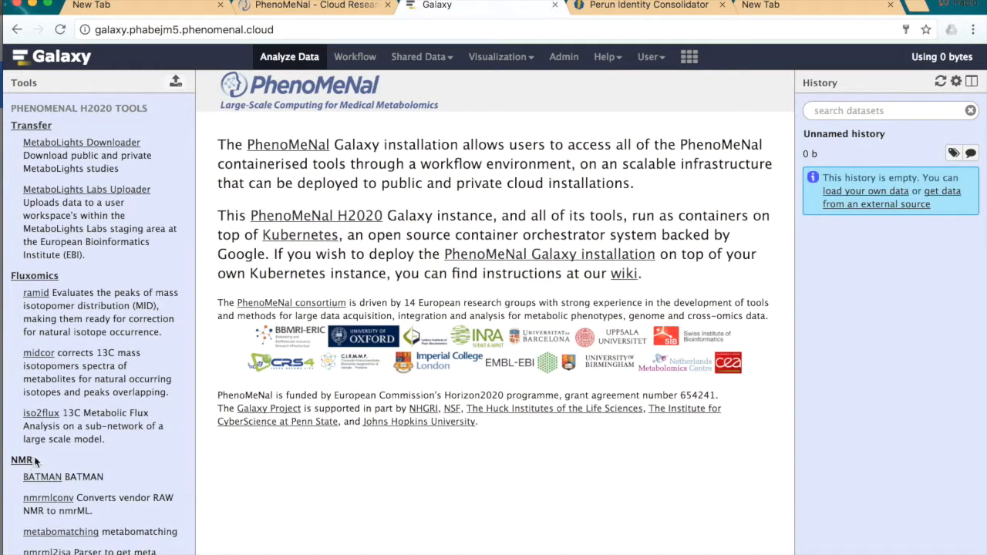
scroll(24, 471, "down", 4)
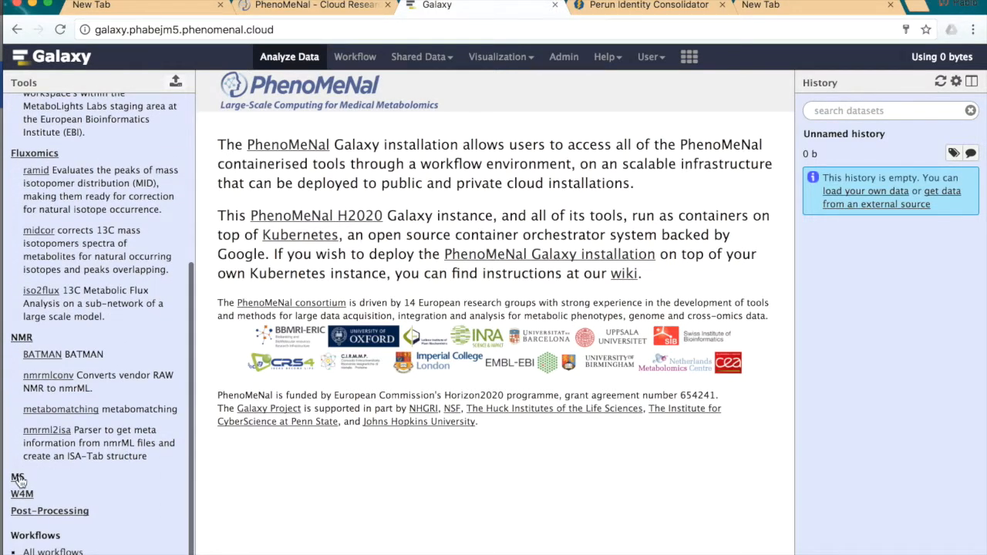
left_click(19, 478)
scroll(139, 466, "down", 7)
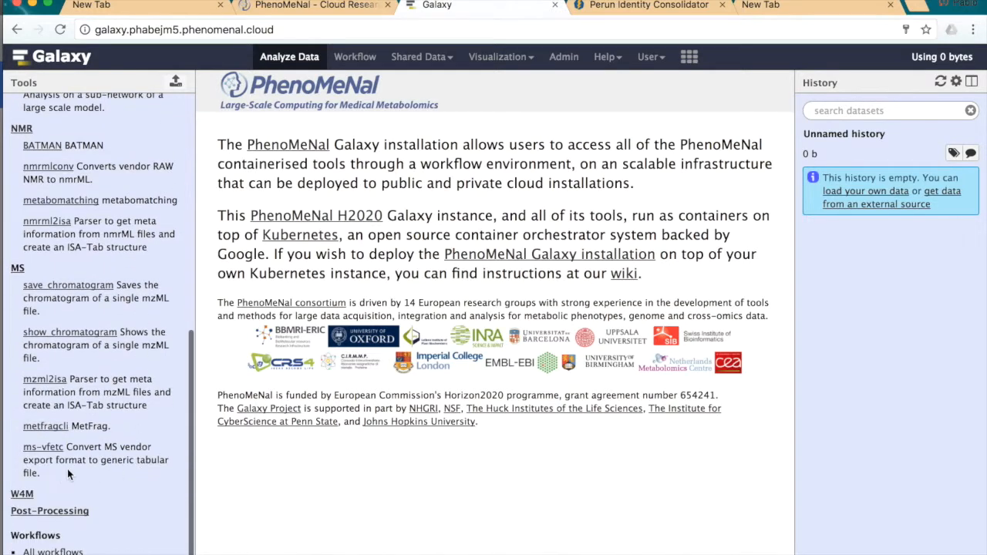
left_click(25, 493)
scroll(144, 462, "down", 4)
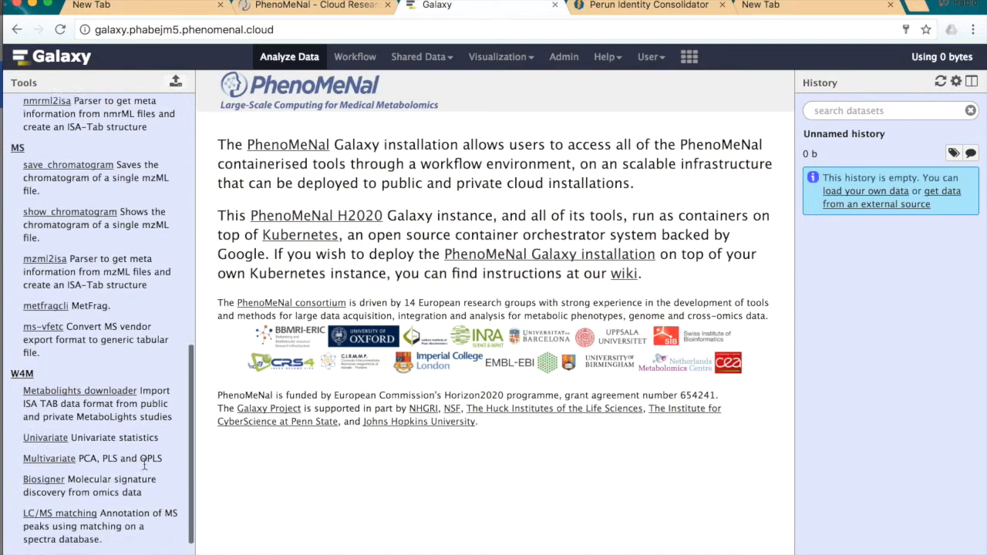
scroll(144, 462, "down", 2)
left_click(66, 514)
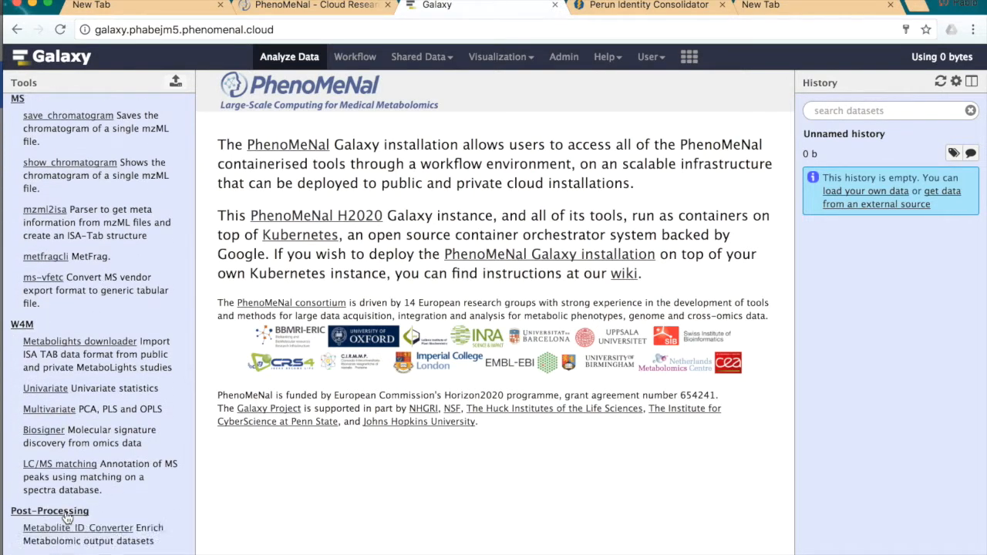
scroll(166, 340, "up", 2)
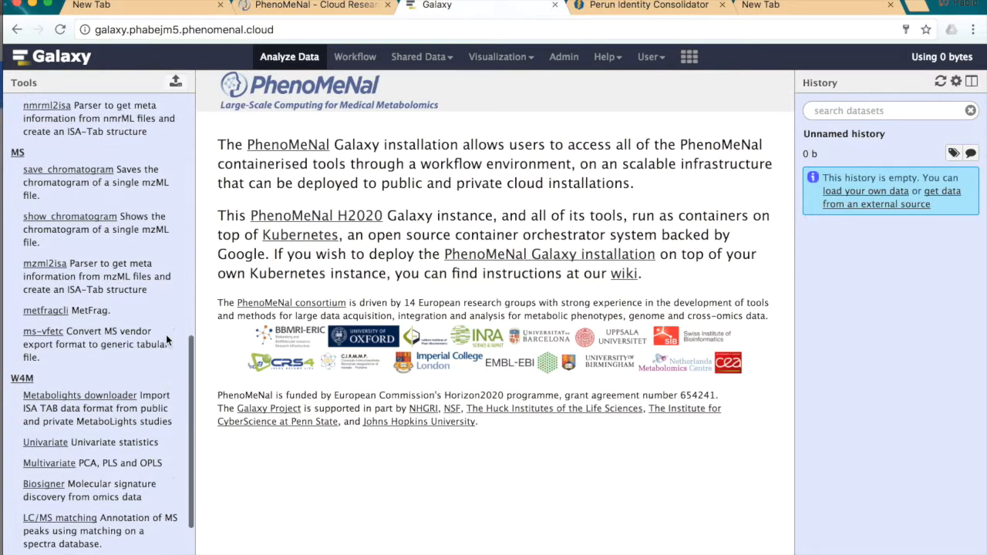
scroll(166, 335, "up", 10)
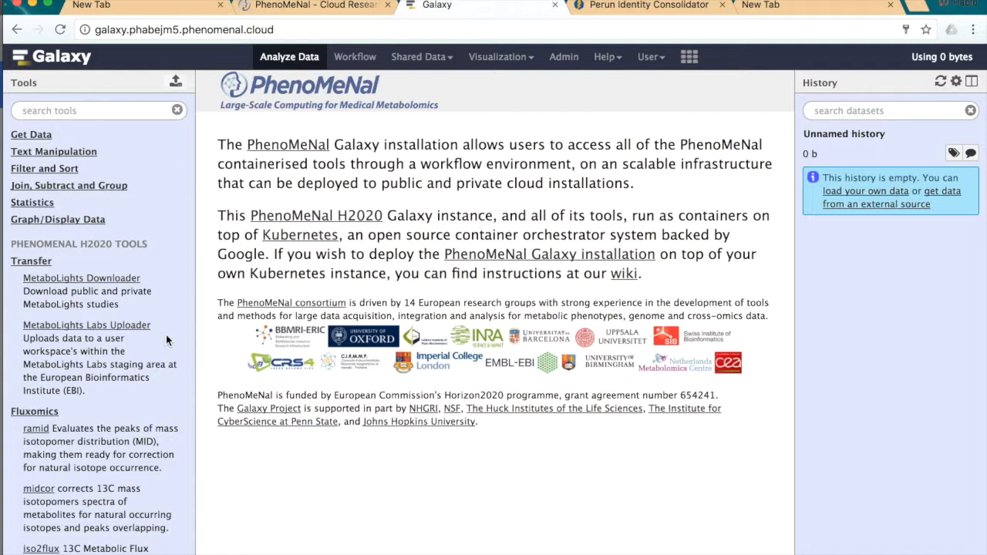
Collapse the Transfer, NMR, MS, W4M and Post-Processing tool categories, leaving Fluxomics expanded
scroll(166, 335, "down", 2)
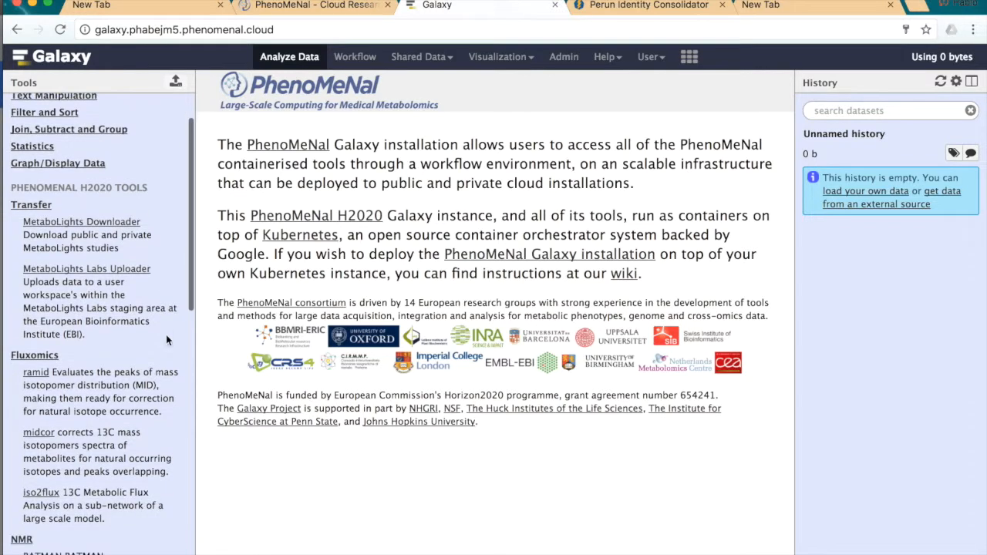
left_click(32, 207)
left_click(23, 409)
left_click(18, 425)
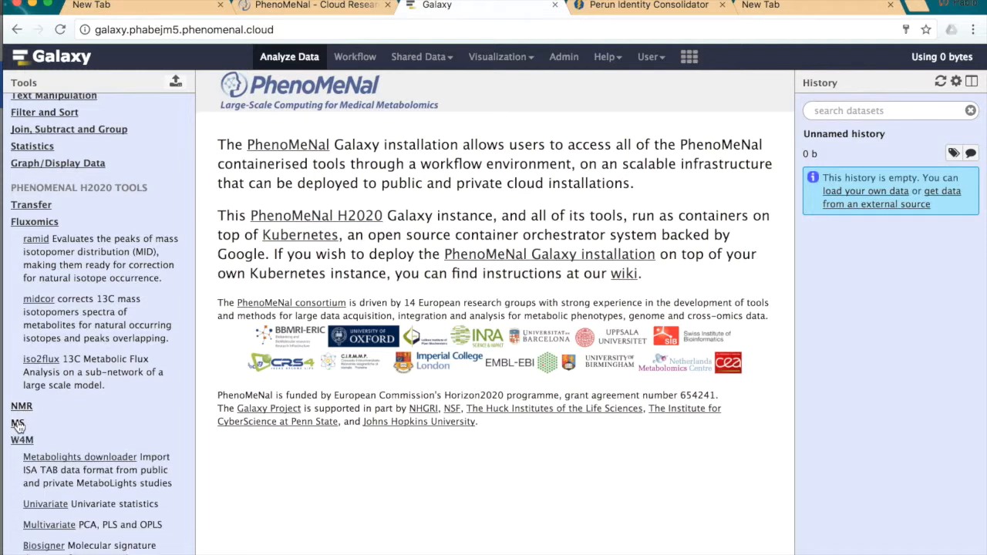
left_click(19, 437)
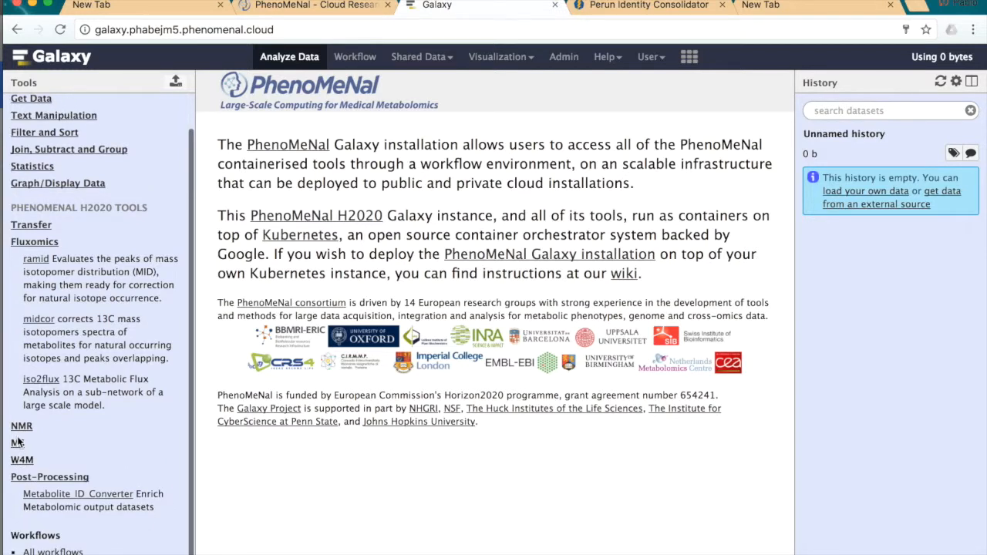
left_click(18, 478)
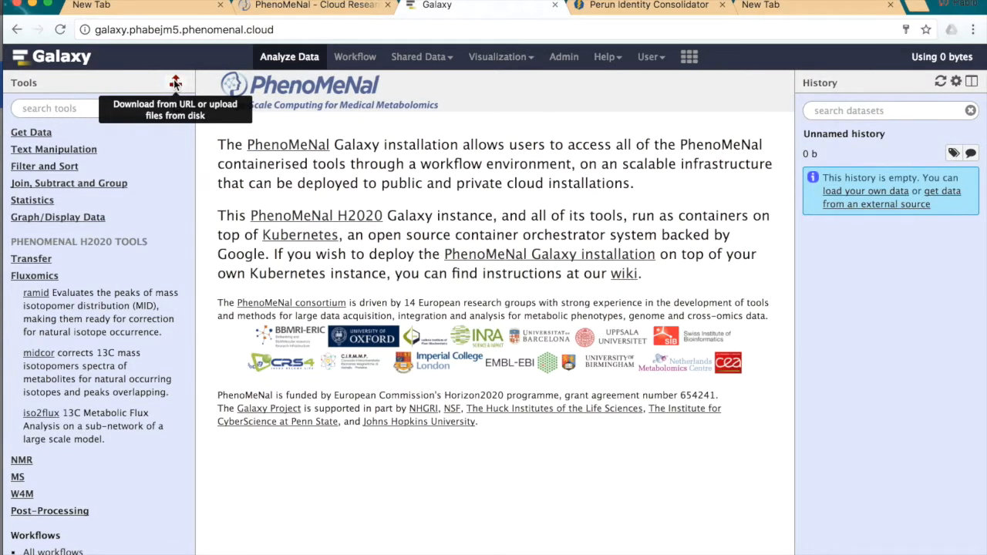
Queue the local files exchanged_file.csv, constraints.csv, sbml_model.sbml, tracing_model.csv and wd.zip for upload to the history
left_click(176, 84)
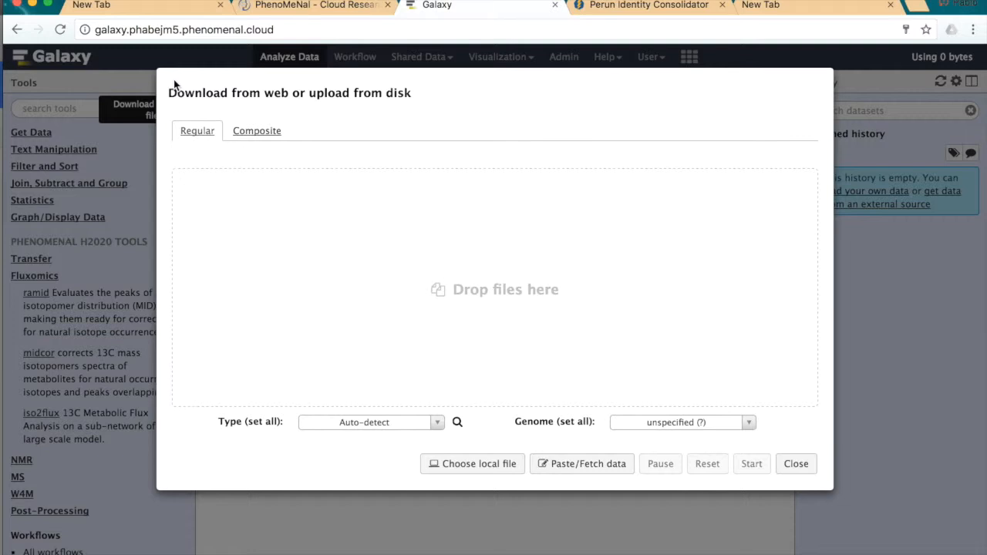
left_click(498, 468)
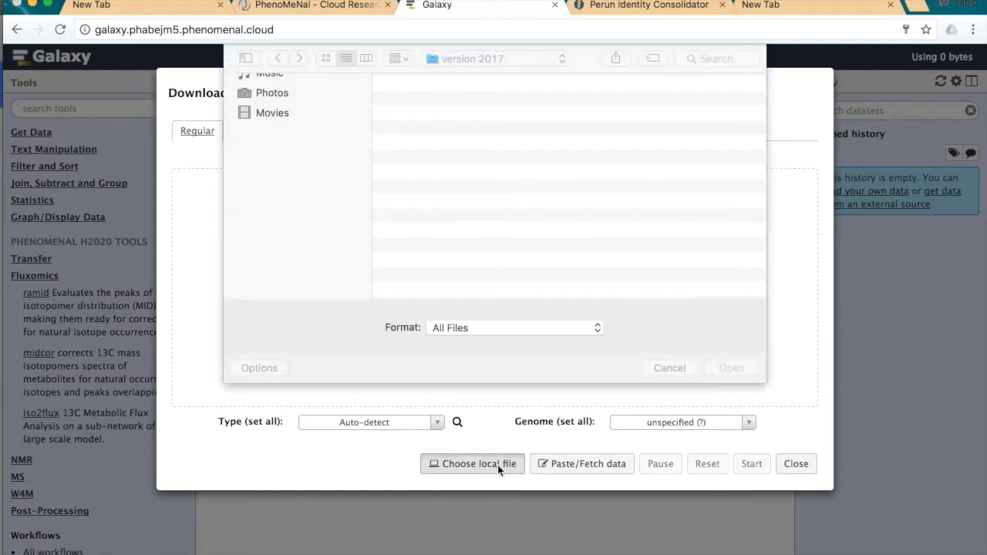
left_click(518, 60)
left_click(518, 70)
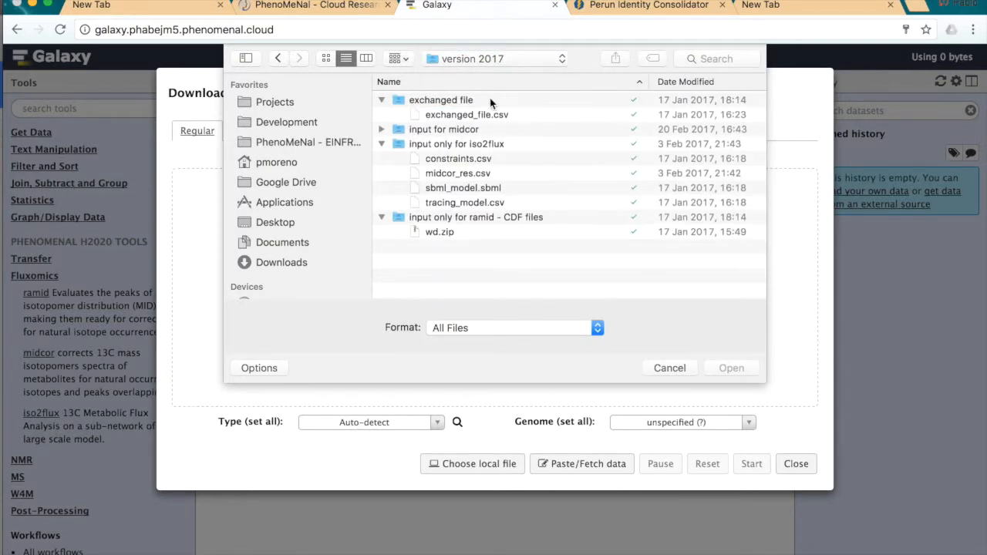
left_click(473, 117)
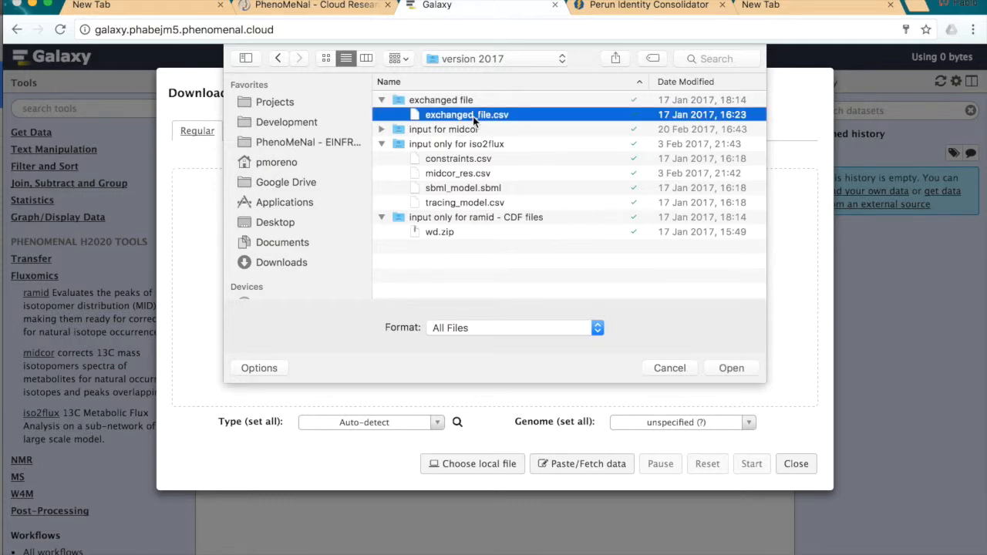
left_click(470, 160, "super")
left_click(469, 189, "super")
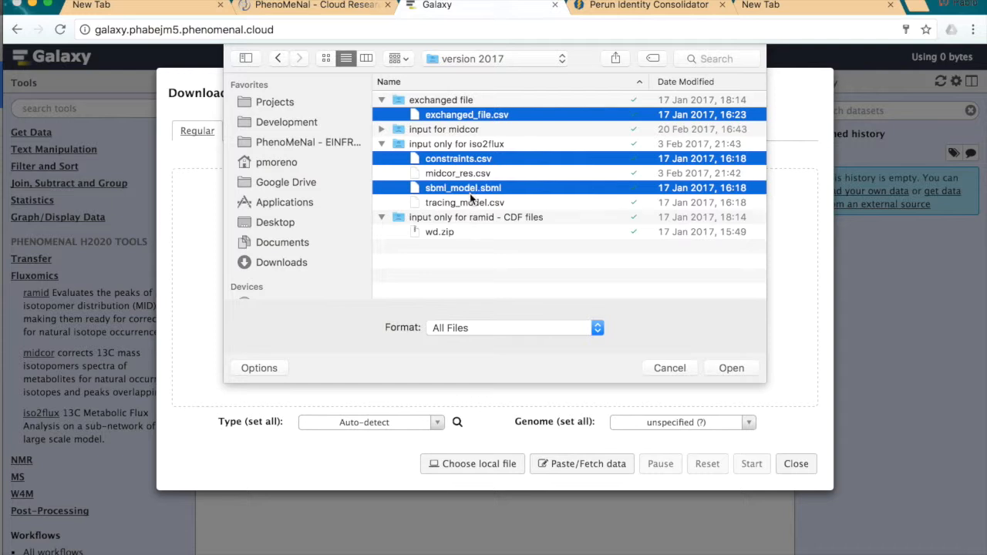
left_click(470, 205, "super")
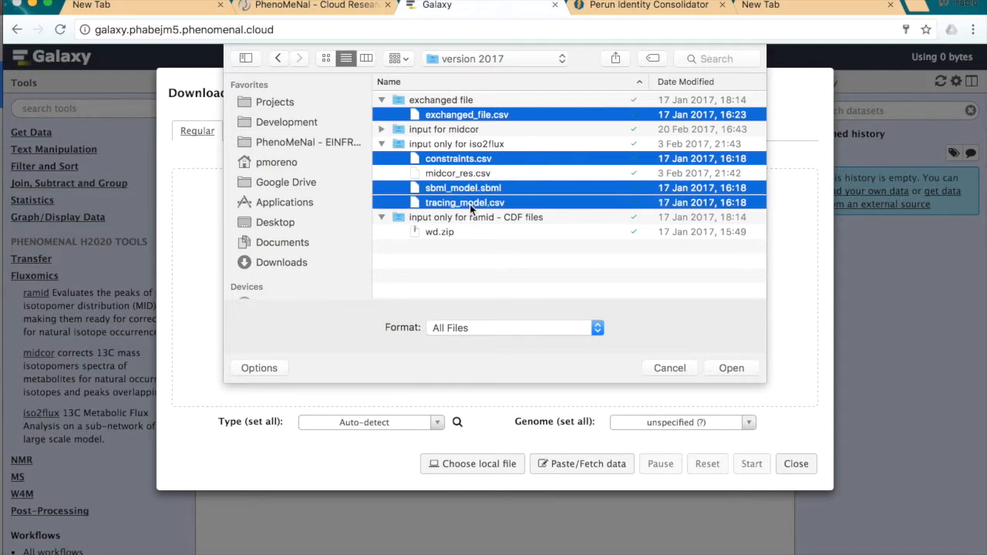
left_click(445, 234, "super")
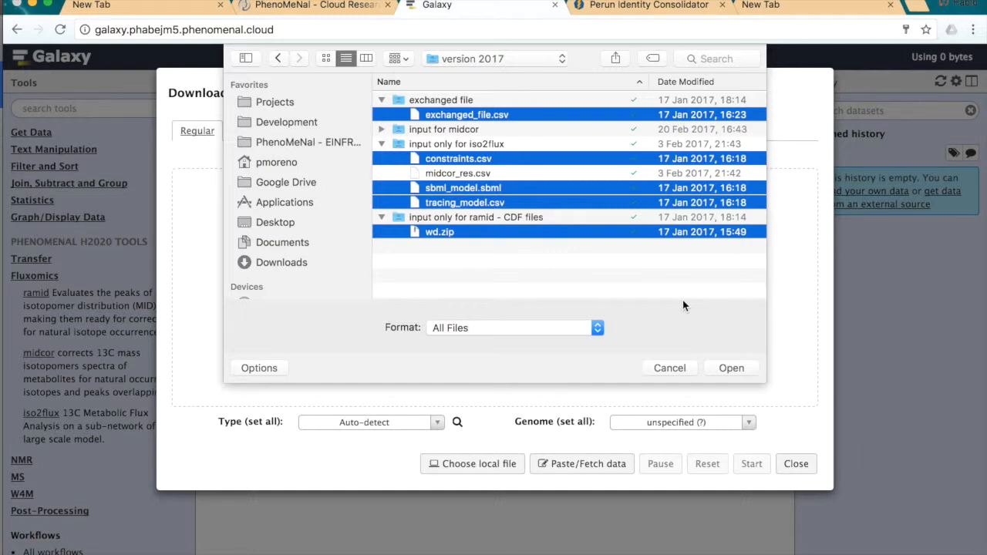
left_click(730, 368)
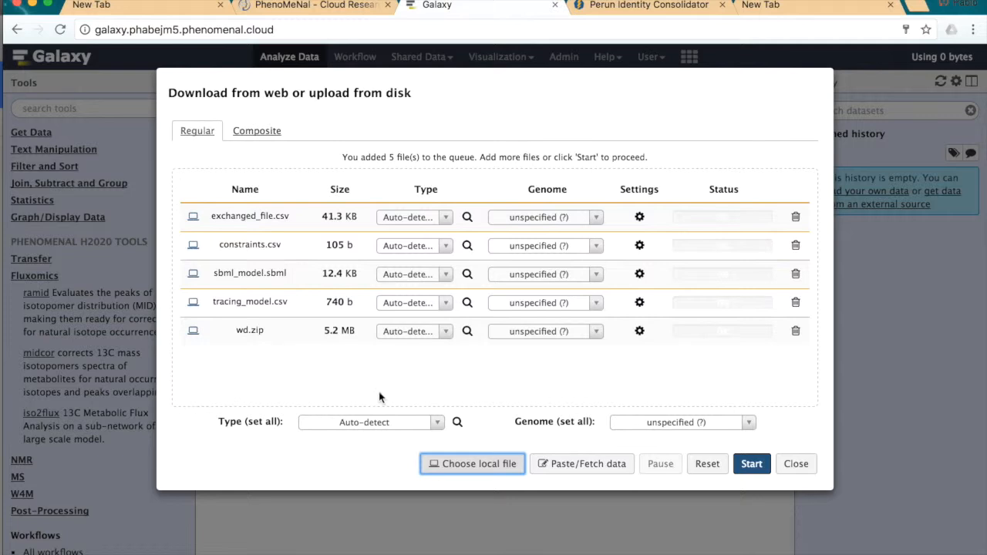
Set the type of wd.zip to zip, upload all queued files, and close the upload dialog
left_click(410, 332)
type("zip")
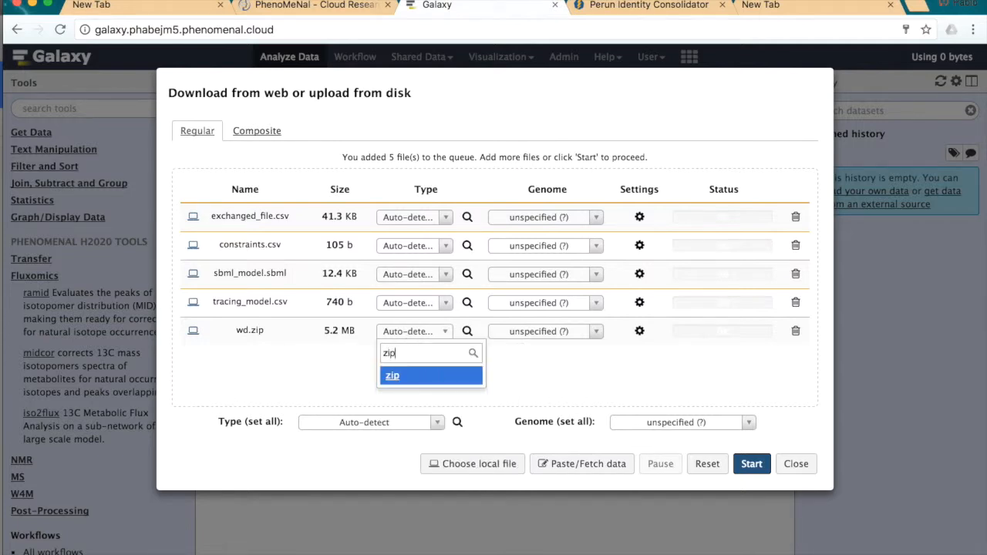
key("Return")
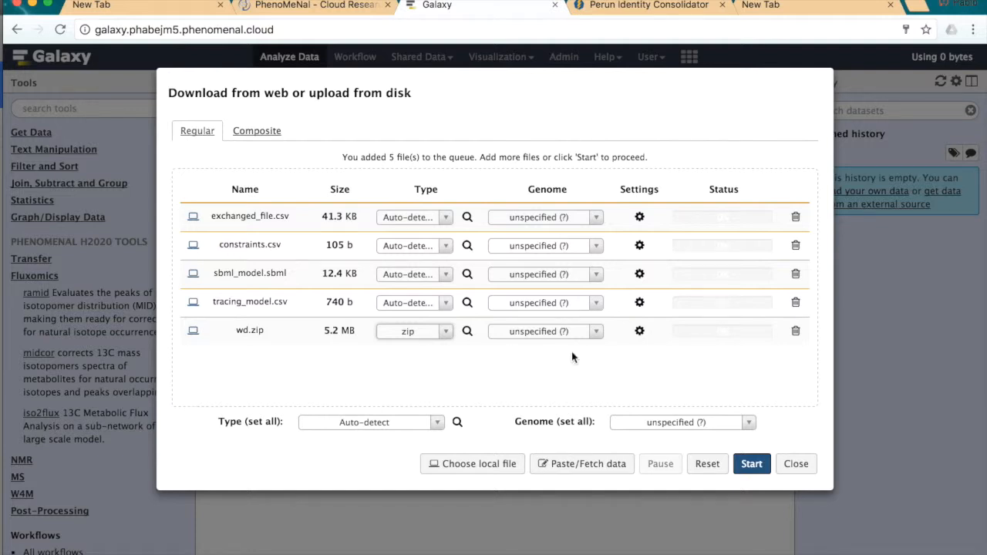
left_click(746, 466)
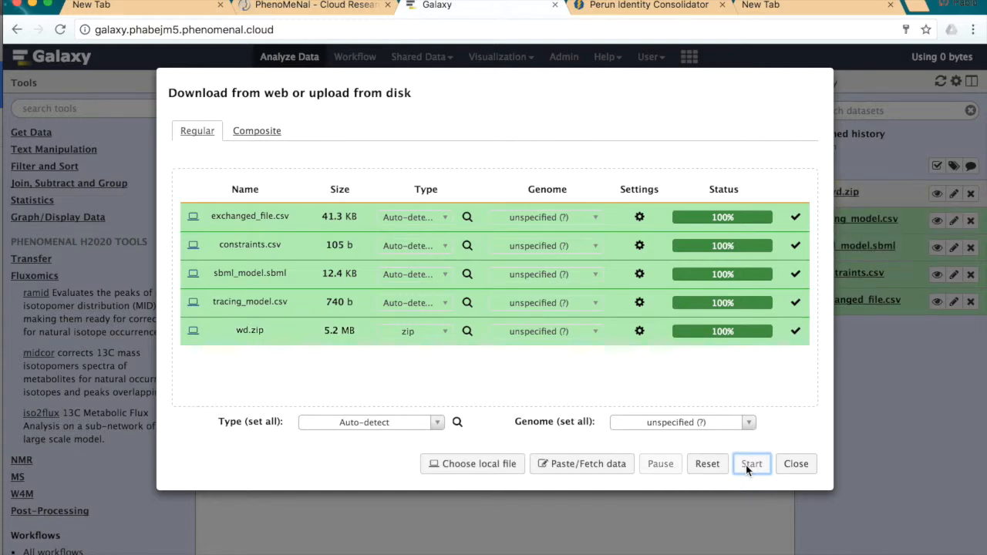
left_click(796, 464)
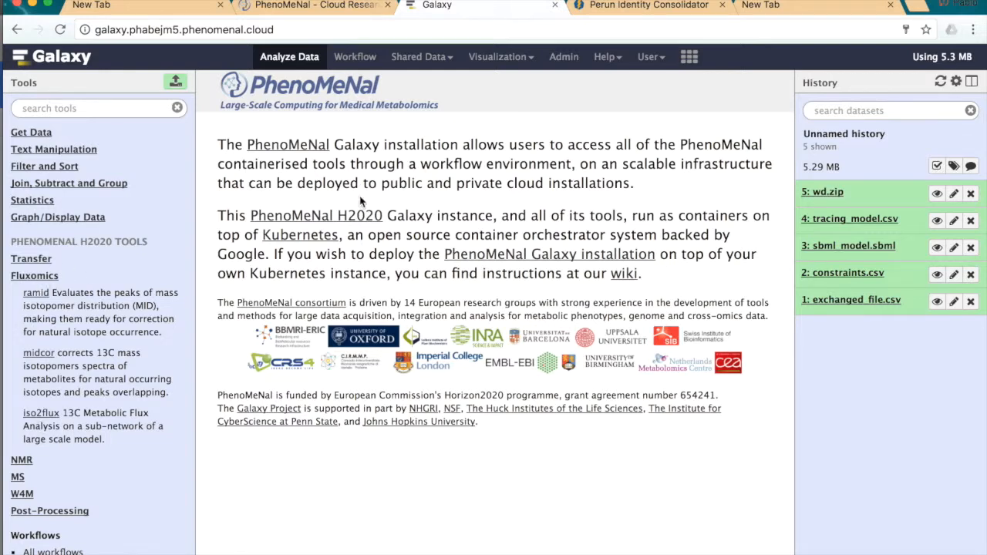
Open the fluxomics-stationary-0.2 workflow for editing from the list of saved workflows
left_click(356, 62)
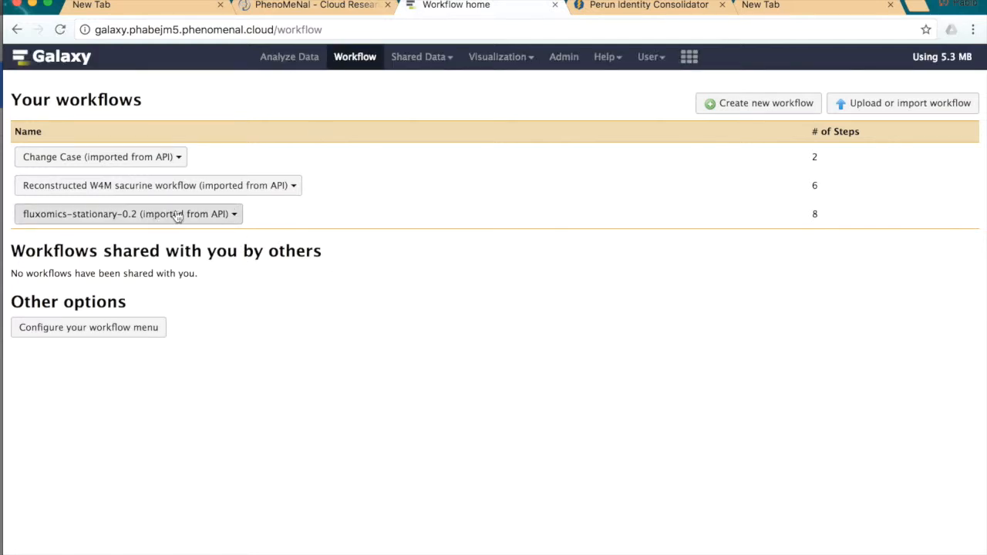
left_click(230, 215)
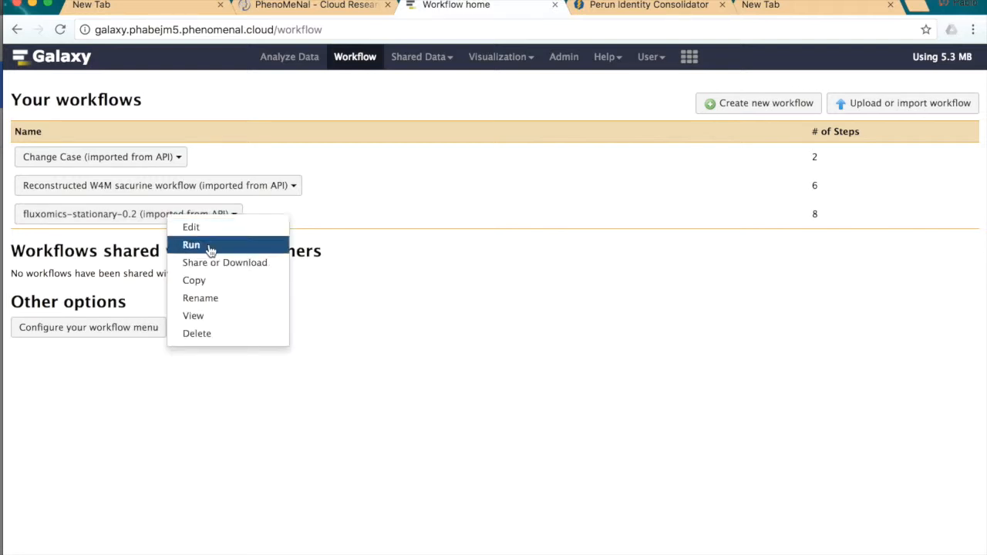
left_click(208, 231)
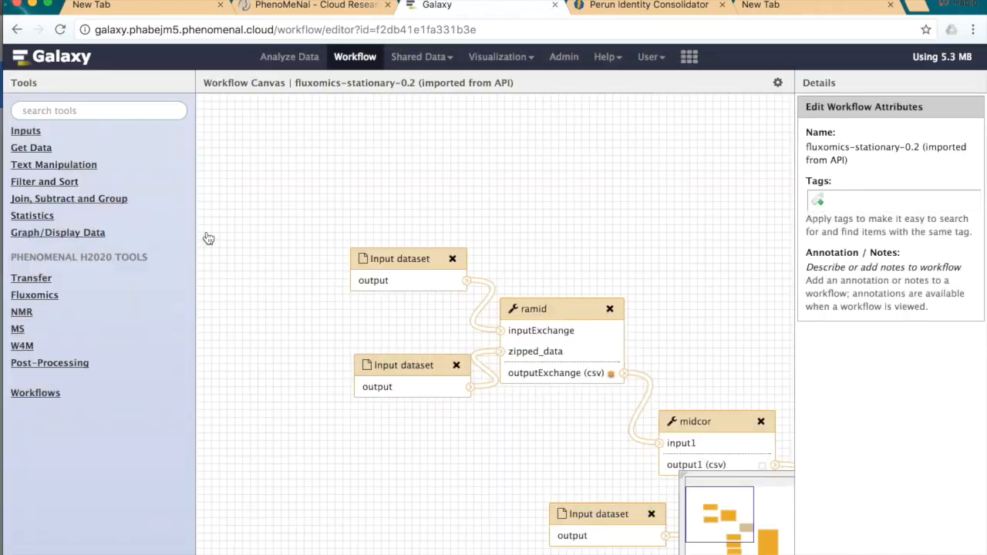
Examine how ramid, midcor and iso2flux are connected in the workflow, including the Fluxomics tool descriptions and the iso2flux details
left_click_drag(728, 517, 747, 526)
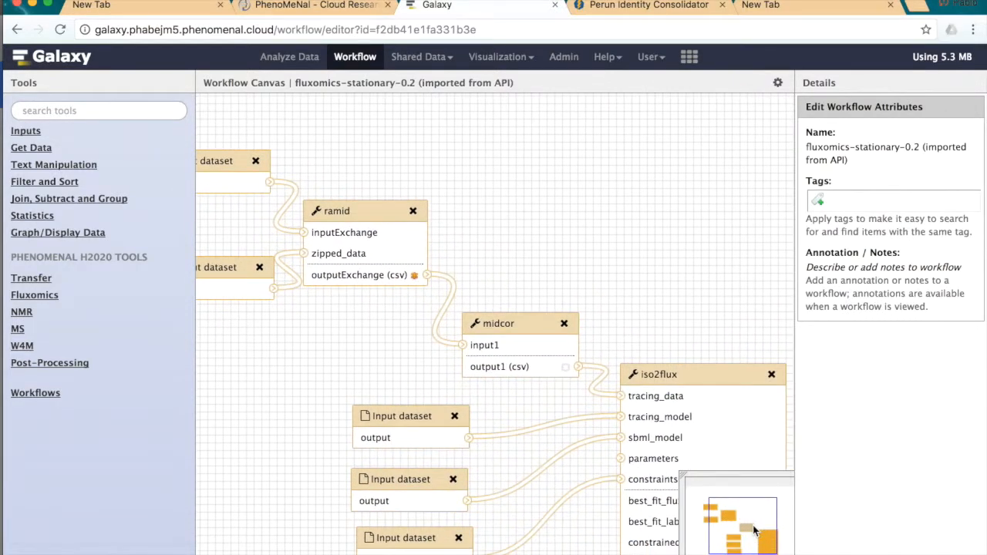
left_click_drag(754, 530, 759, 535)
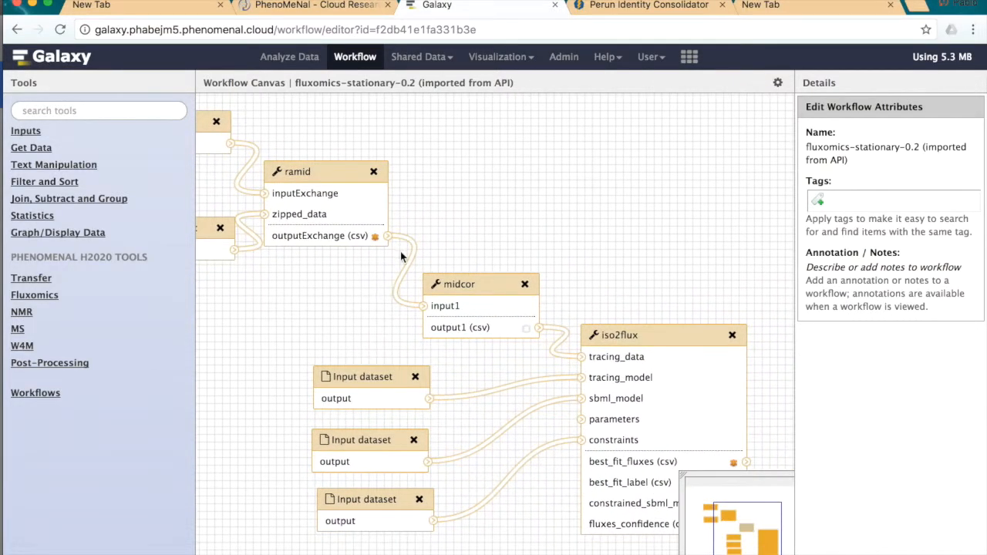
left_click(35, 294)
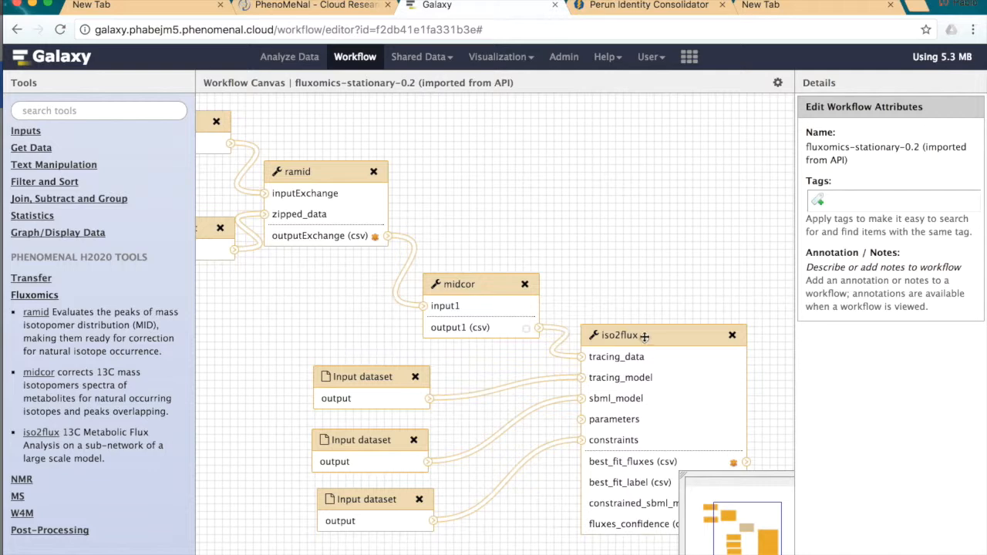
left_click(674, 337)
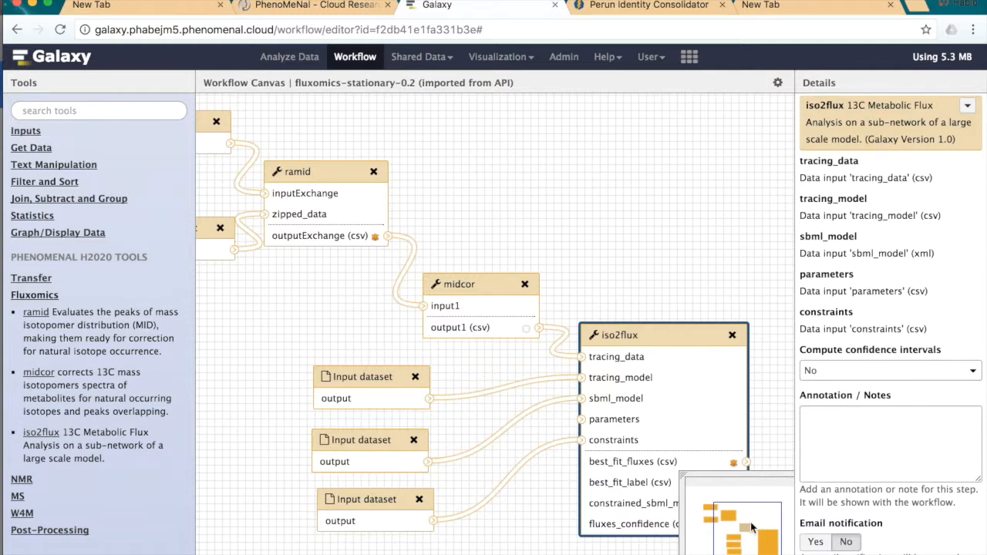
left_click_drag(751, 527, 763, 535)
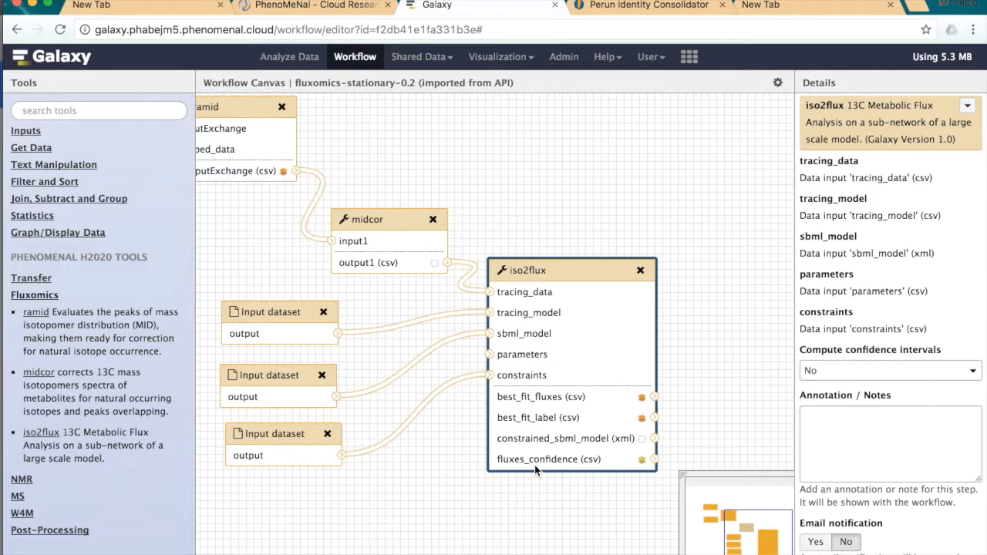
left_click_drag(756, 534, 731, 522)
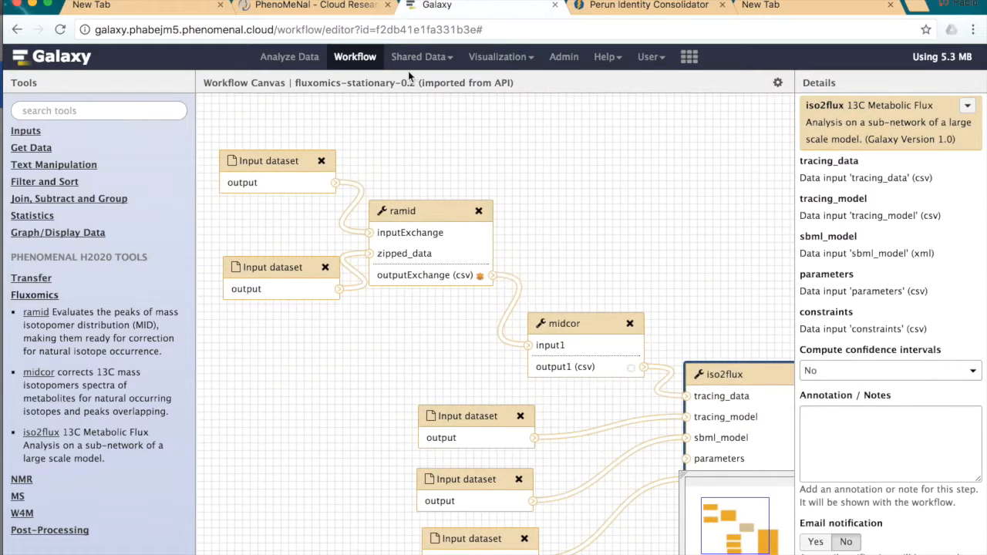
Open the workflow's run form and choose exchanged_file.csv for exchange_file and wd.zip for zip_netCDF
left_click(779, 83)
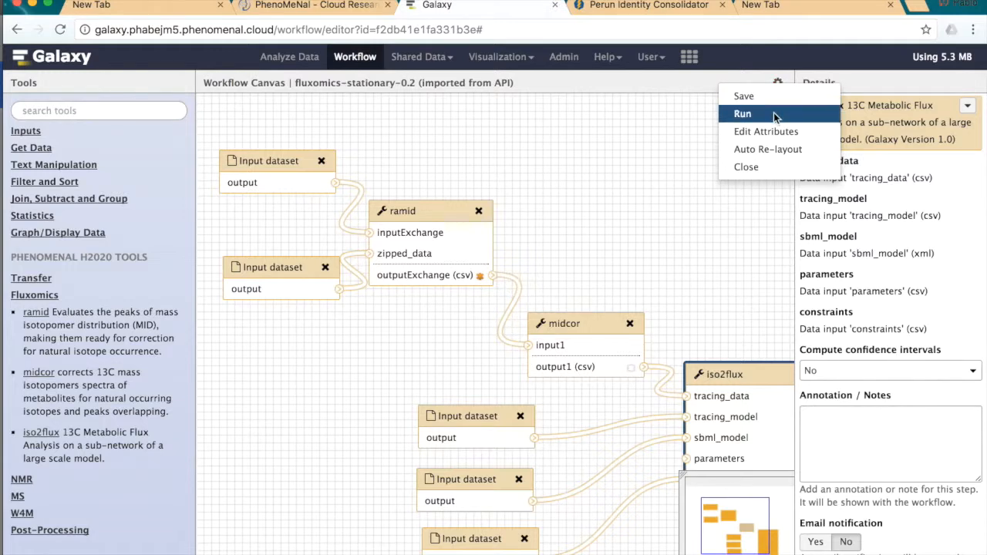
left_click(791, 116)
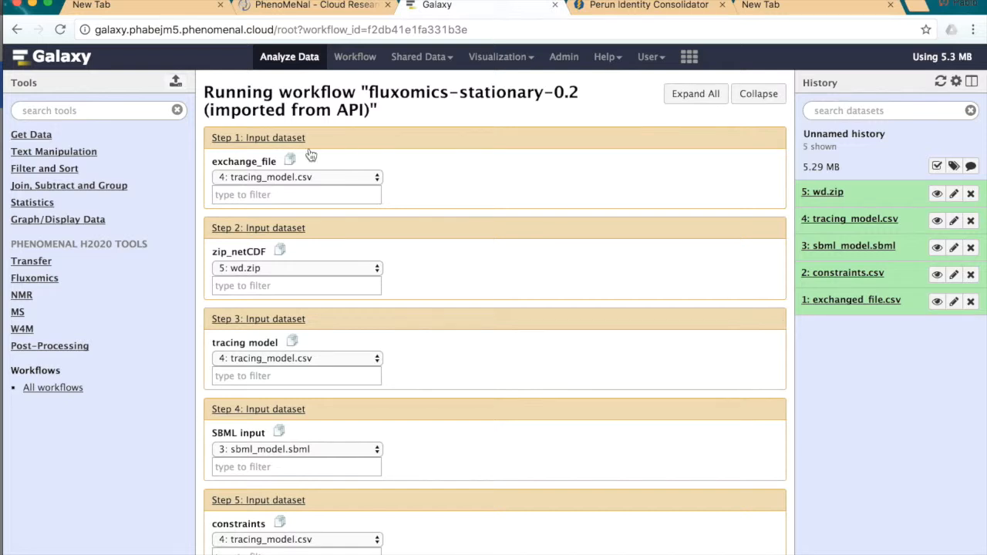
left_click(368, 178)
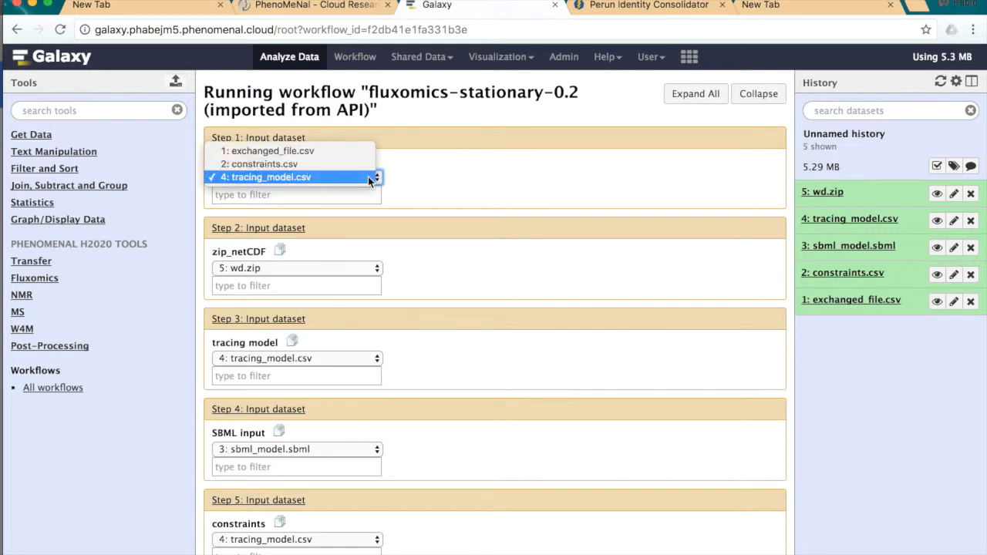
left_click(362, 151)
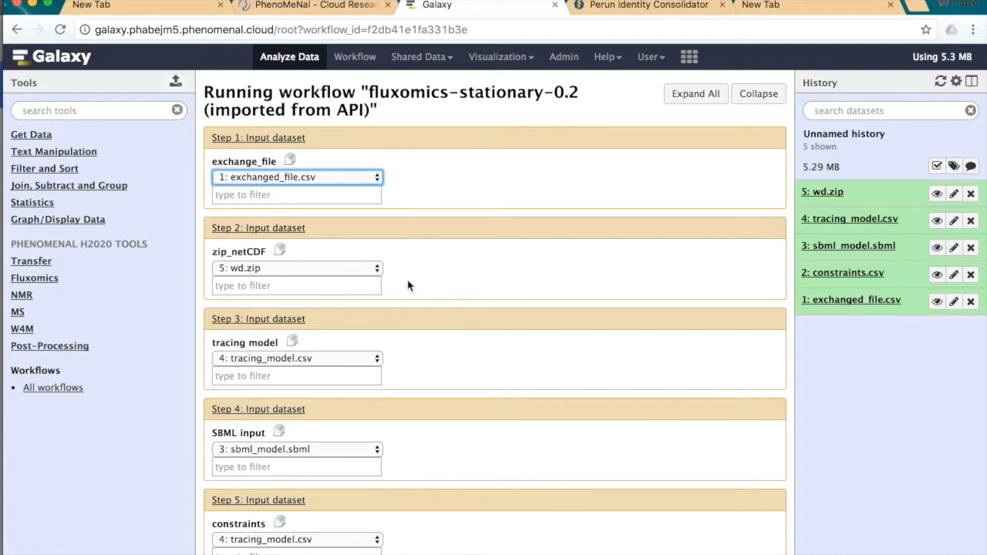
left_click(366, 268)
left_click(365, 268)
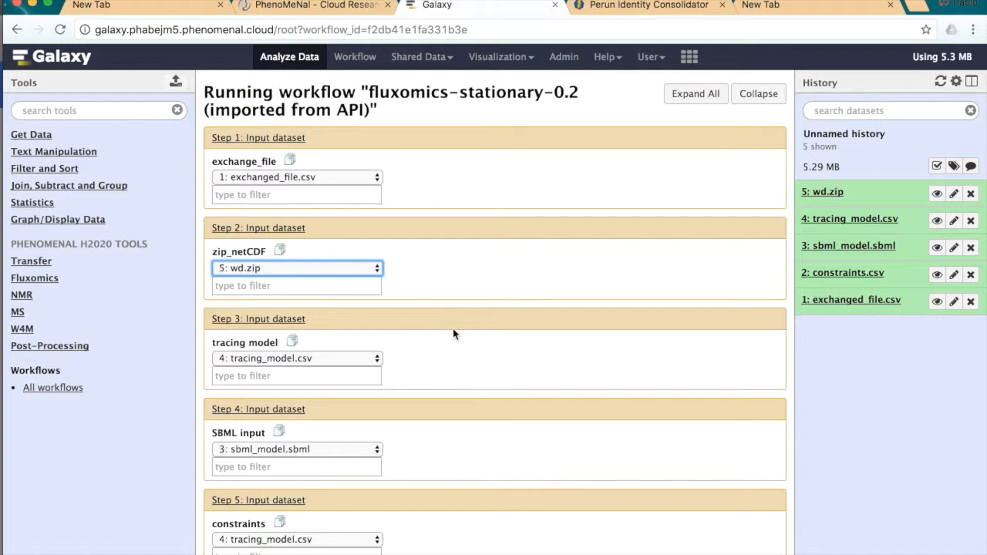
Review the input datasets assigned in the run form and the ramid, midcor and iso2flux step settings
scroll(453, 329, "down", 2)
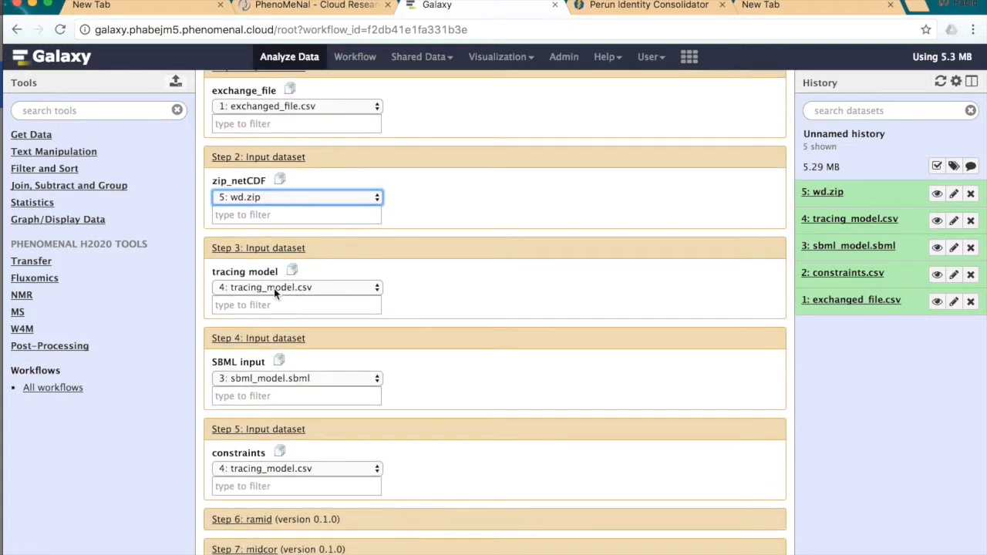
scroll(370, 293, "down", 3)
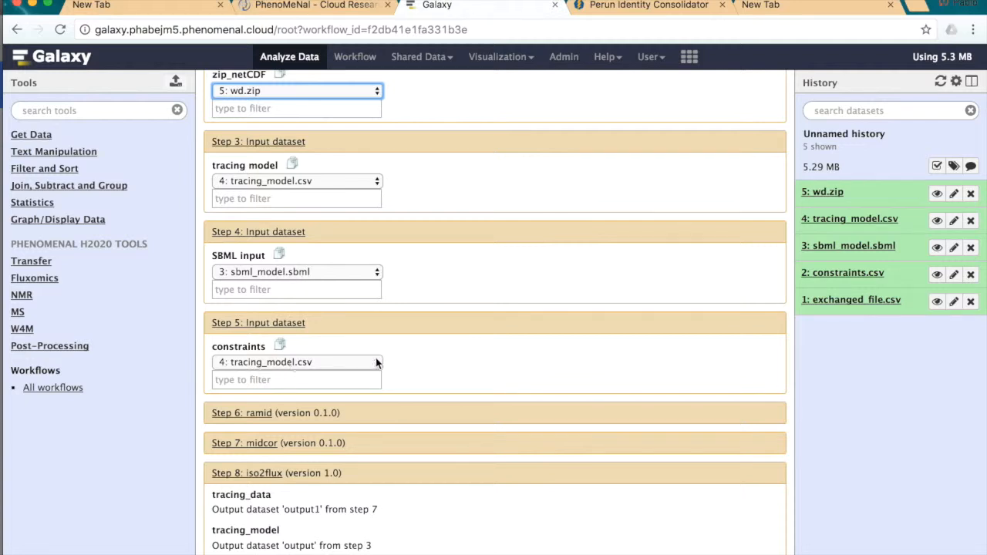
scroll(438, 378, "down", 2)
scroll(438, 380, "down", 1)
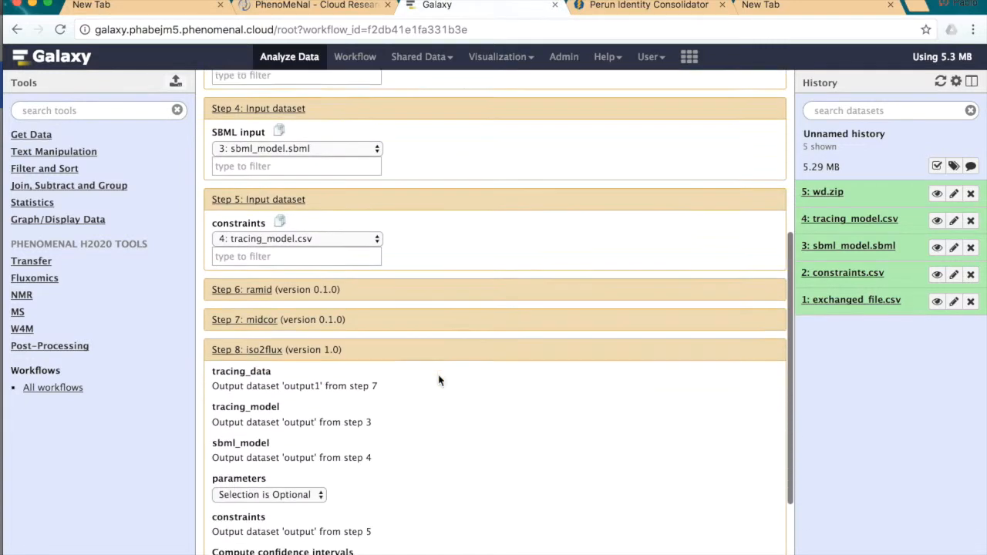
scroll(438, 379, "up", 3)
scroll(438, 380, "up", 3)
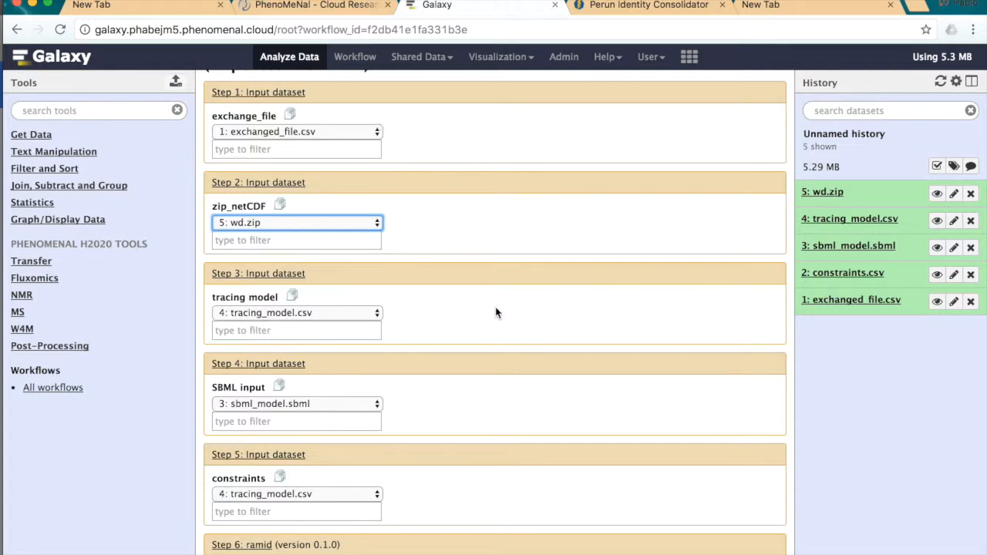
scroll(496, 312, "down", 3)
scroll(495, 312, "up", 5)
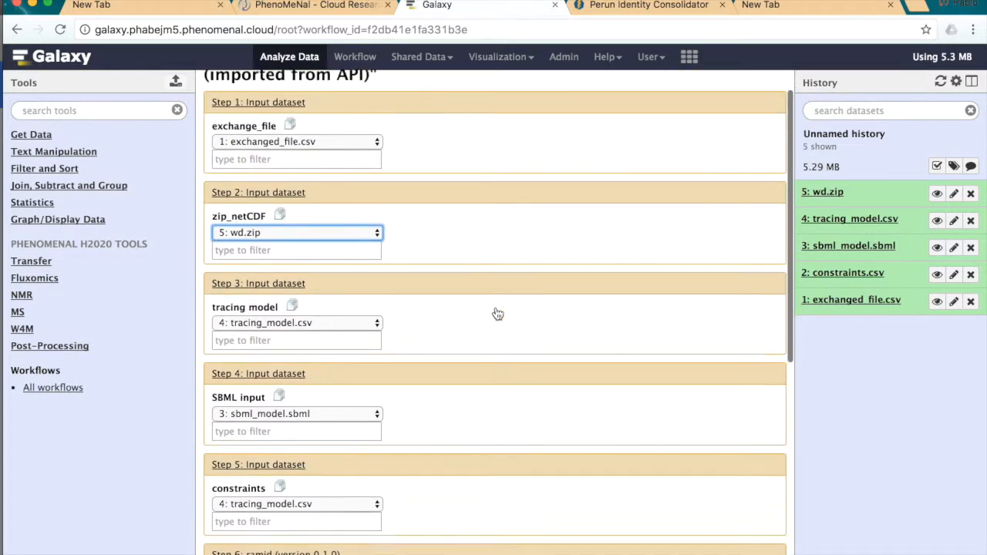
scroll(497, 314, "down", 4)
scroll(498, 314, "down", 7)
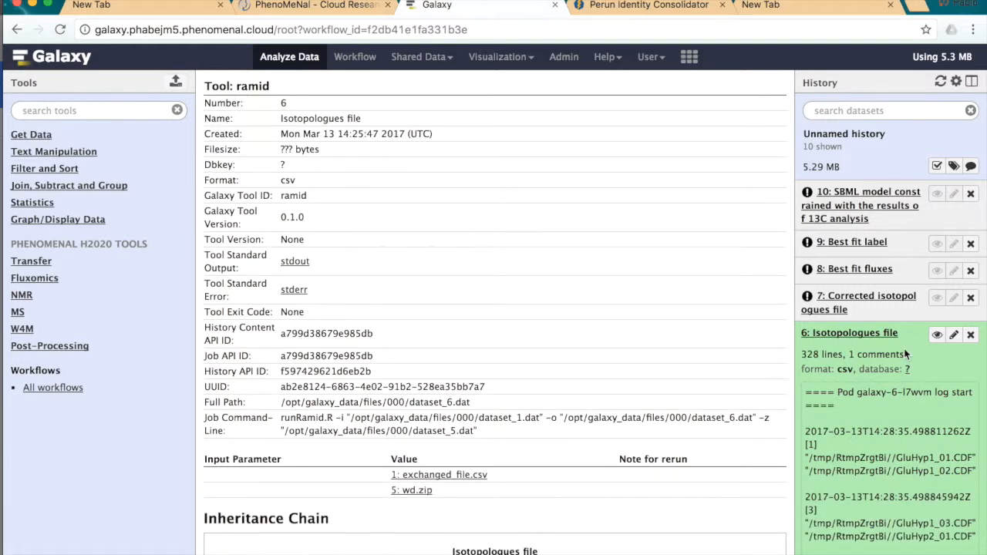
Display the contents of the Isotopologues file dataset in the history to inspect the ramid output
scroll(906, 353, "down", 2)
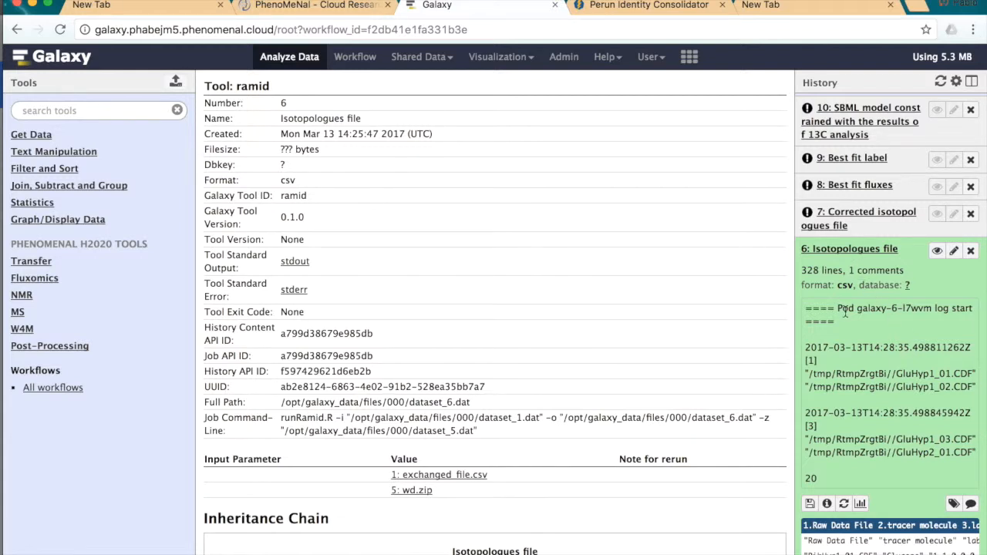
scroll(848, 316, "down", 3)
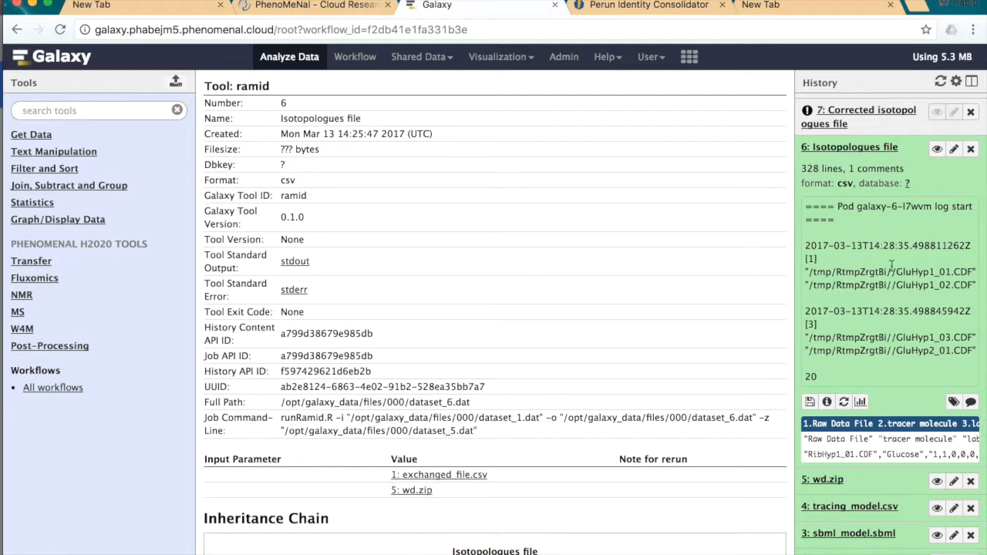
left_click(937, 150)
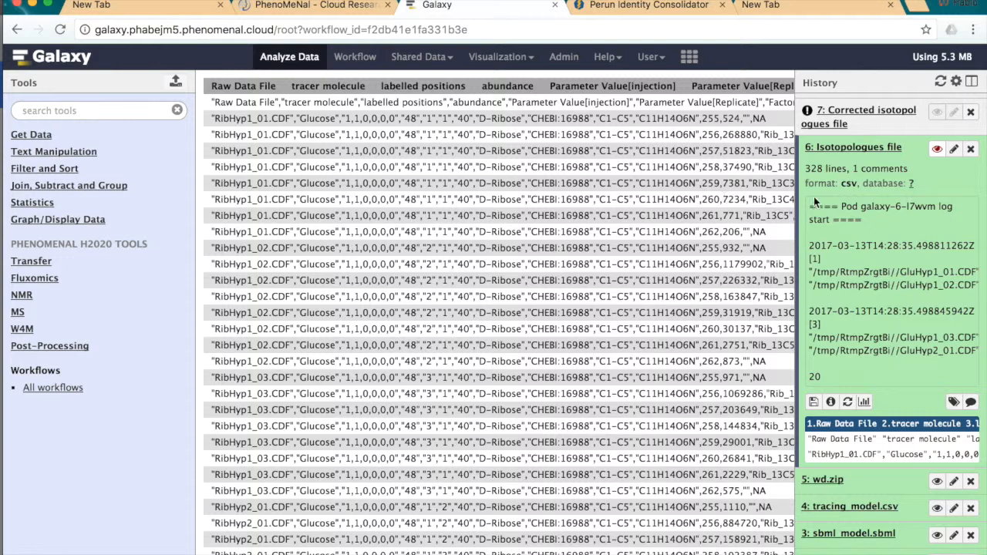
Open the fluxomics-stationary-0.2 workflow for editing and examine how midcor and the input datasets feed iso2flux and which outputs it produces
scroll(837, 233, "up", 4)
scroll(836, 234, "up", 1)
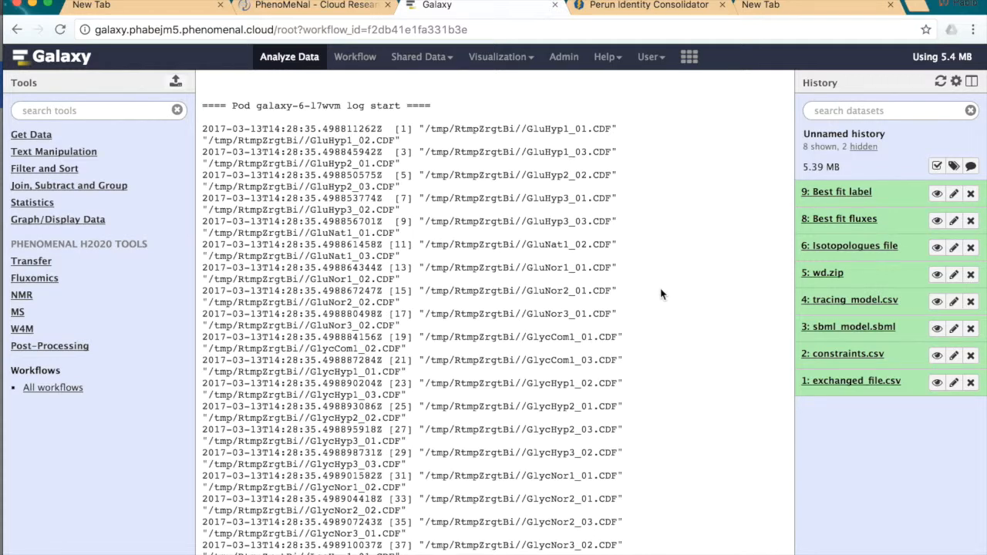
left_click(355, 62)
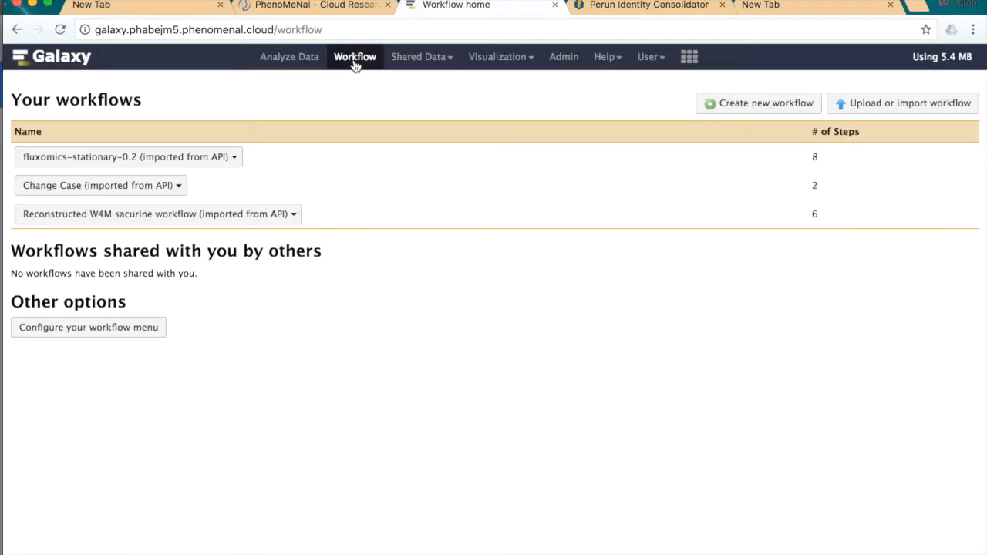
left_click(232, 158)
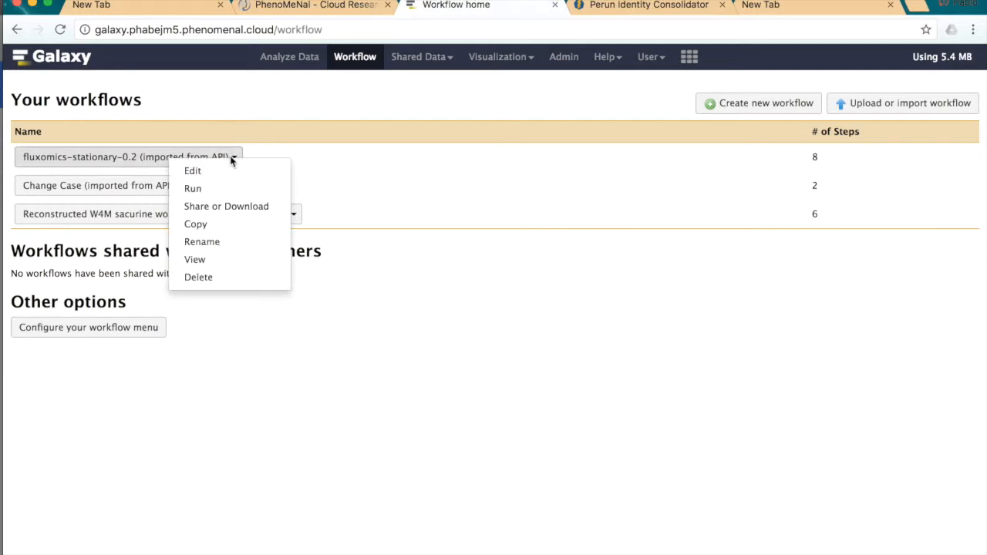
left_click(229, 172)
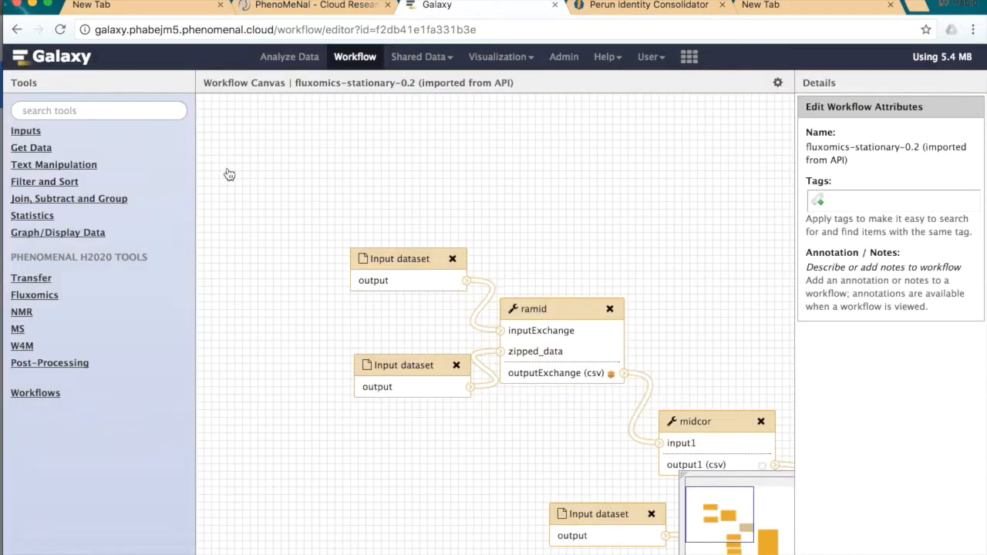
left_click_drag(718, 511, 757, 538)
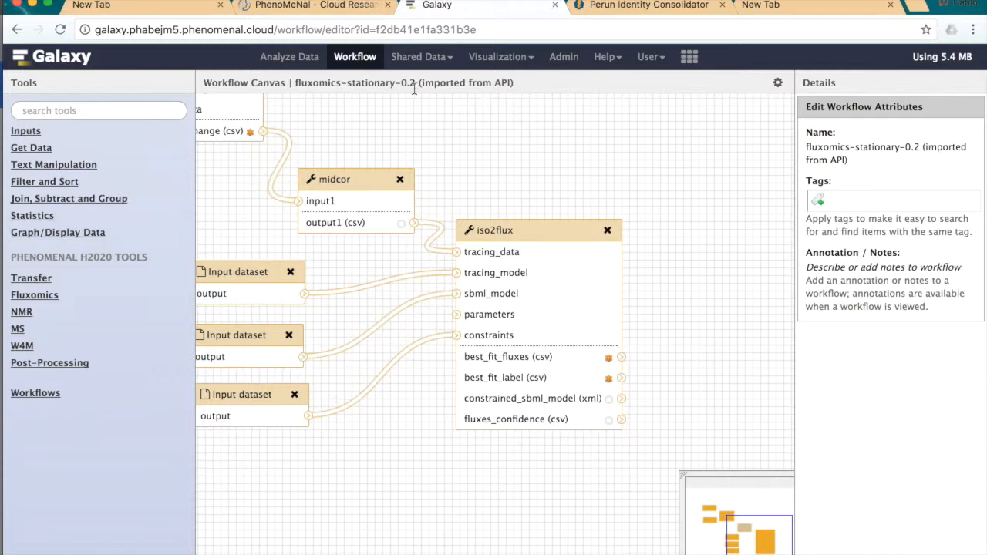
Return to the analysis view, reveal the hidden datasets in the history, and display the contents of Best fit fluxes
left_click(292, 59)
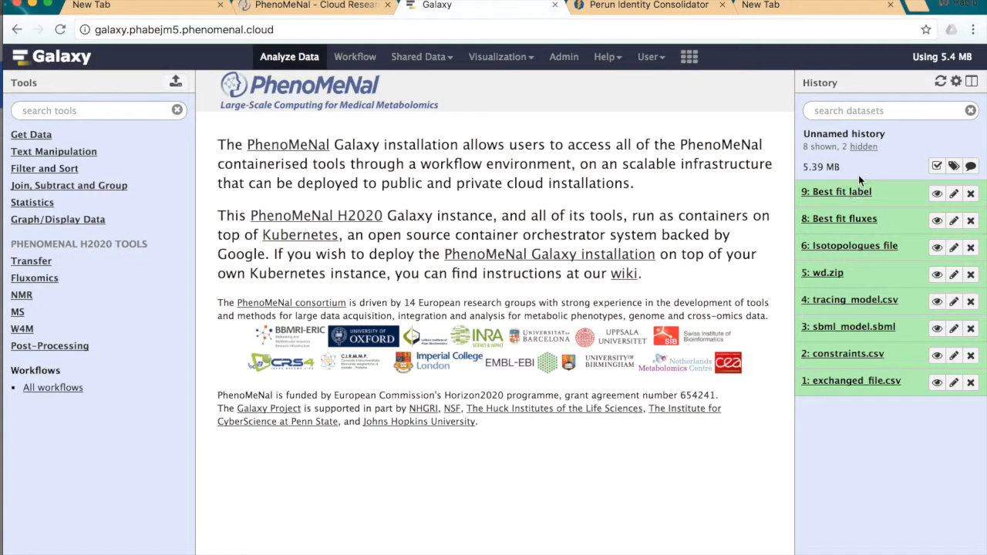
left_click(863, 148)
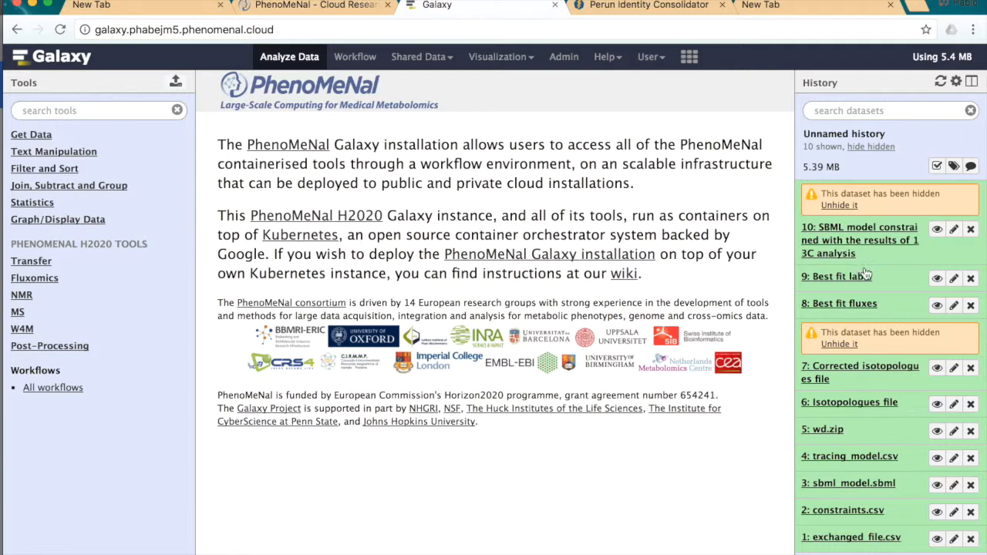
left_click(937, 306)
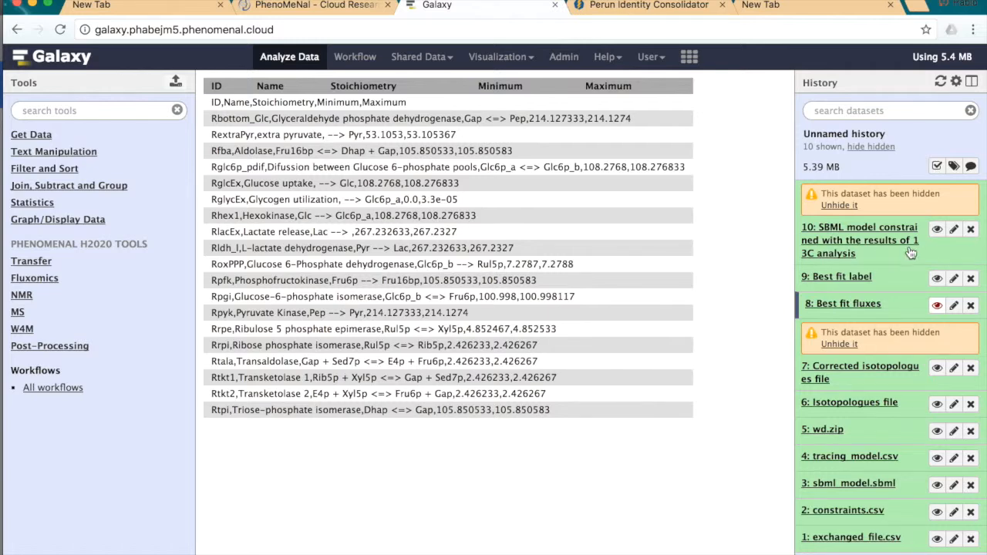
Display the SBML model constrained with the results of 13C analysis and highlight its R_Rhex1_upper_bound parameter
left_click(937, 230)
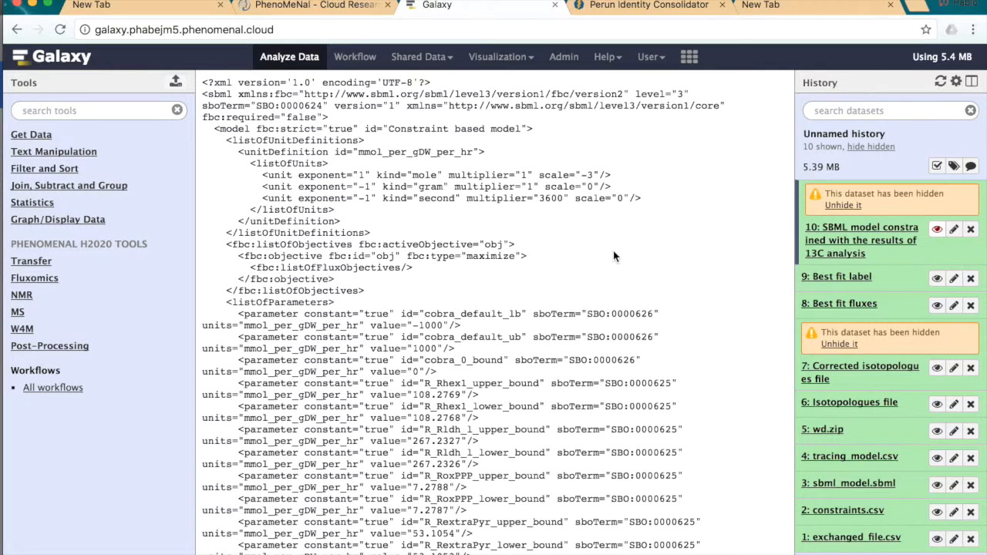
scroll(614, 255, "down", 2)
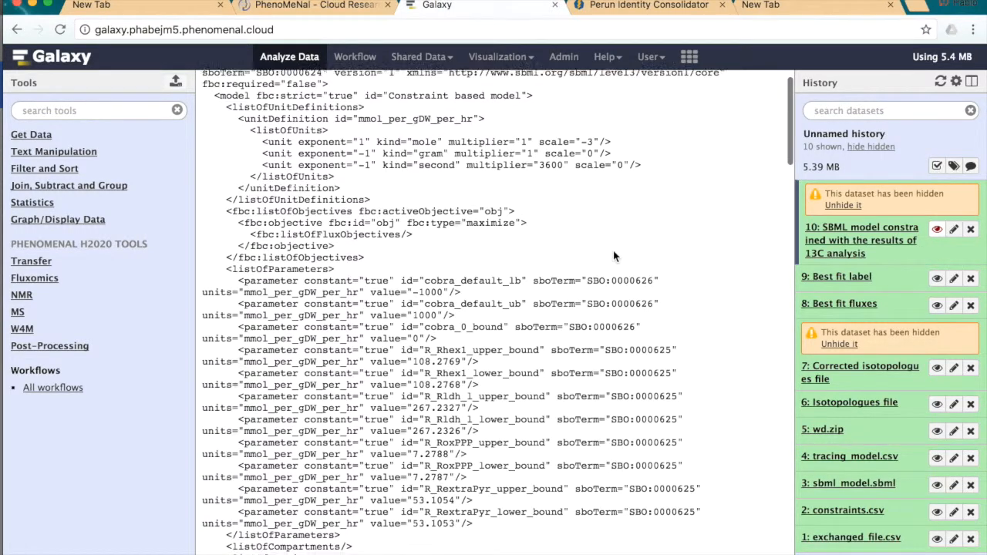
left_click_drag(239, 339, 479, 350)
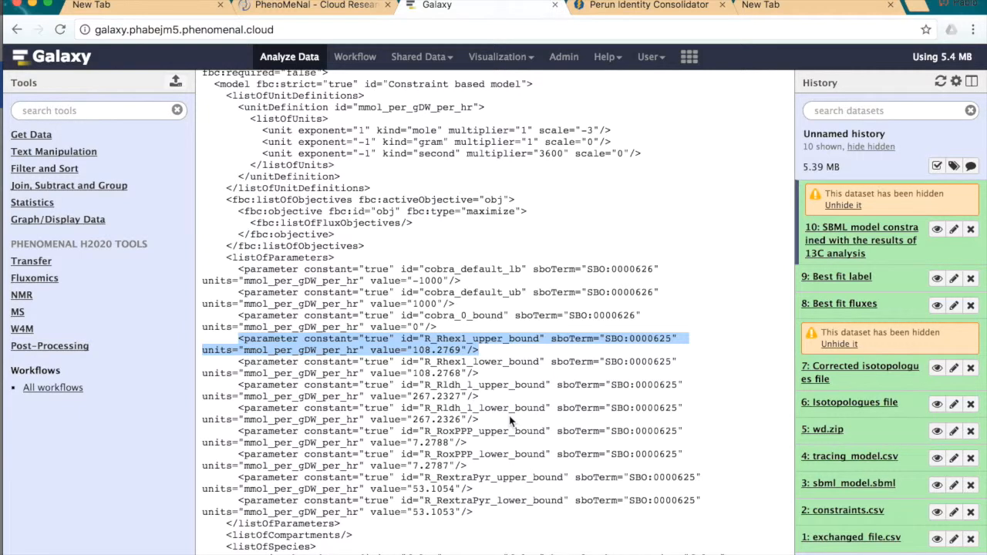
scroll(559, 399, "up", 1)
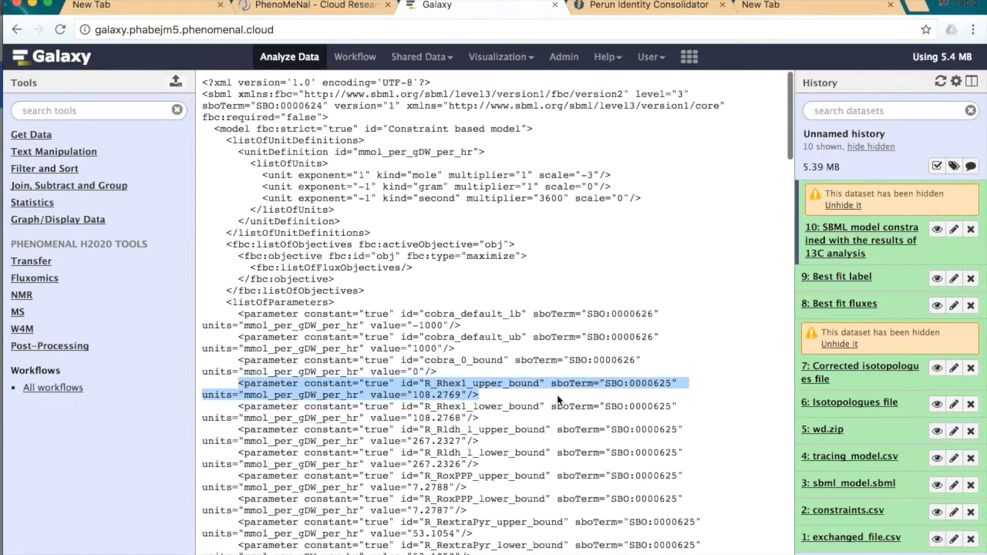